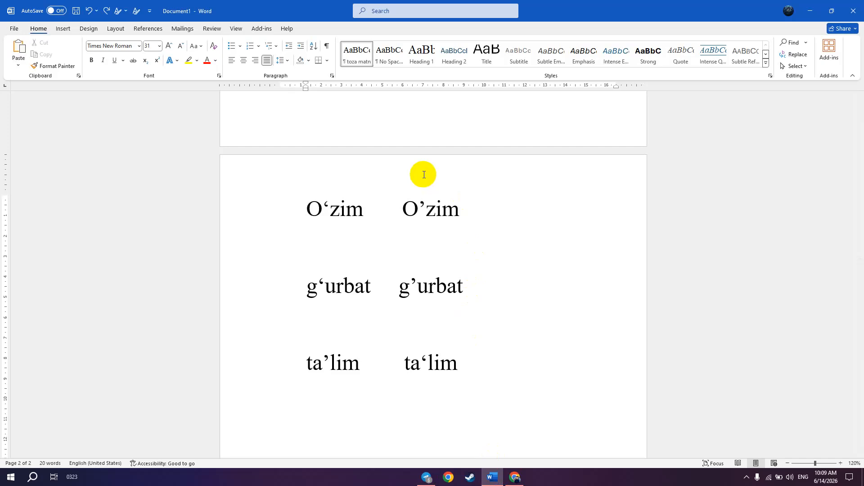
# - Compare the apostrophe shapes in the paired spellings of O‘zim, g‘urbat and ta’lim
pyautogui.click(420, 209)
pyautogui.click(365, 217)
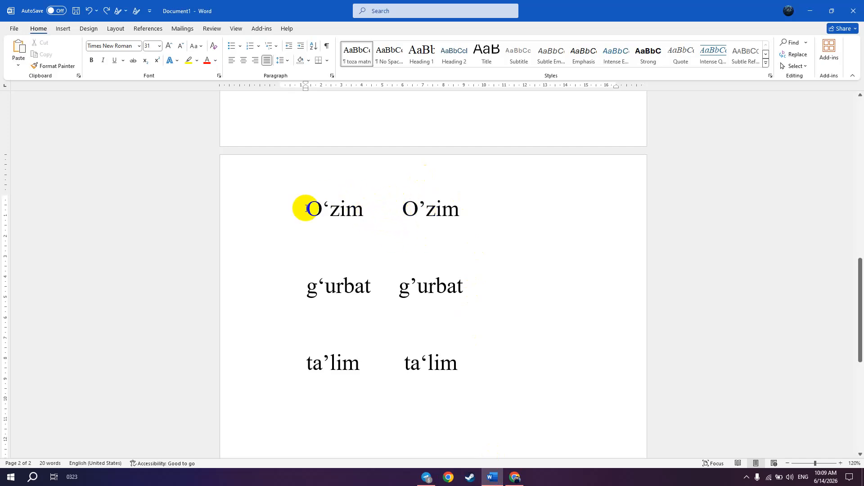
pyautogui.moveTo(308, 208); pyautogui.dragTo(331, 212)
pyautogui.moveTo(306, 288); pyautogui.dragTo(330, 289)
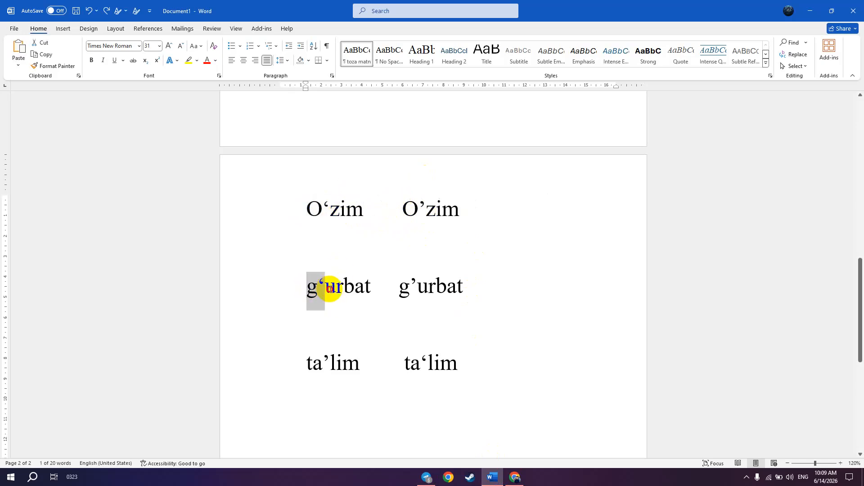
pyautogui.moveTo(322, 362); pyautogui.dragTo(336, 361)
pyautogui.click(330, 208)
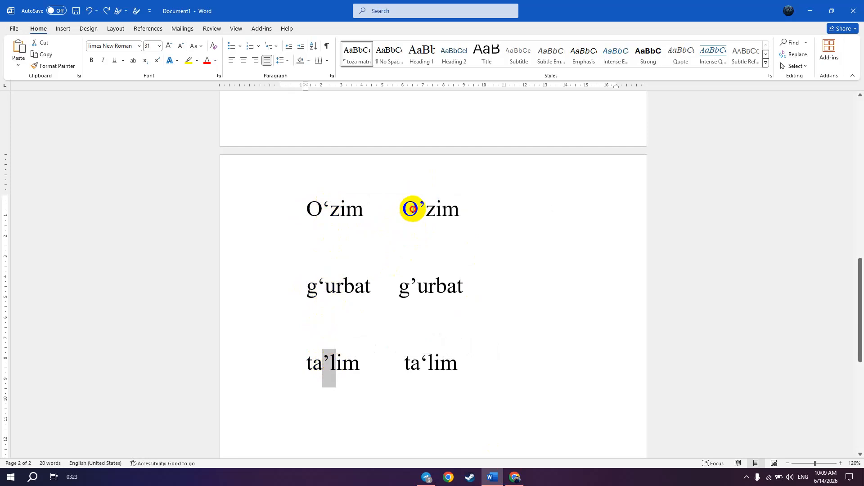
pyautogui.moveTo(411, 208); pyautogui.dragTo(426, 209)
pyautogui.moveTo(410, 290); pyautogui.dragTo(427, 290)
pyautogui.moveTo(419, 362); pyautogui.dragTo(428, 364)
pyautogui.click(432, 363)
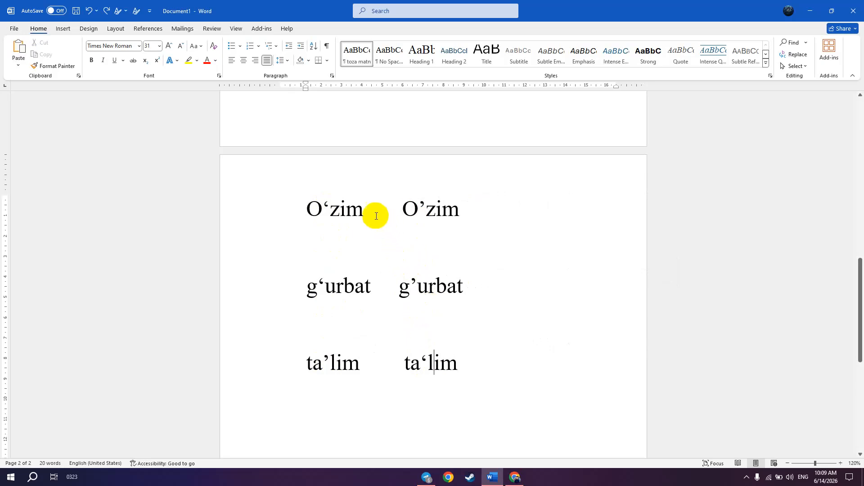
pyautogui.click(358, 209)
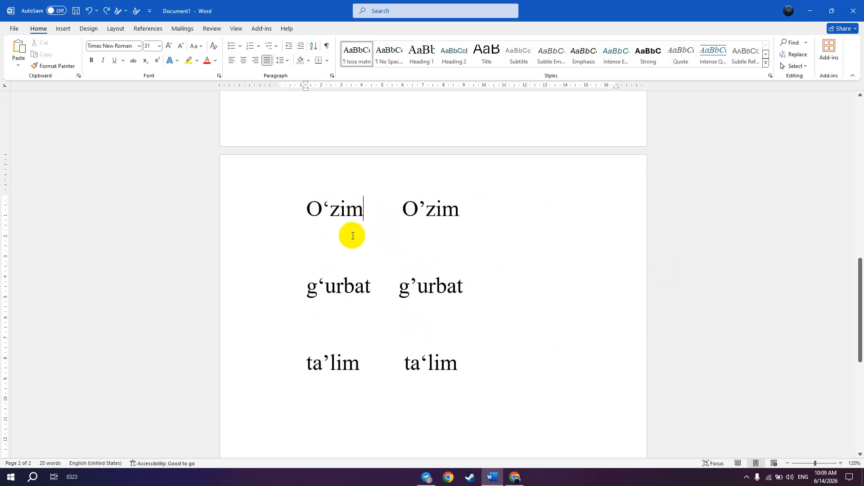
# - Copy the first-column word O‘zim and send it as the hashtag #O‘zim in the Kitoblar Dasturlash chat in Telegram
pyautogui.moveTo(359, 209); pyautogui.dragTo(309, 210)
pyautogui.hotkey('ctrl', 'c')
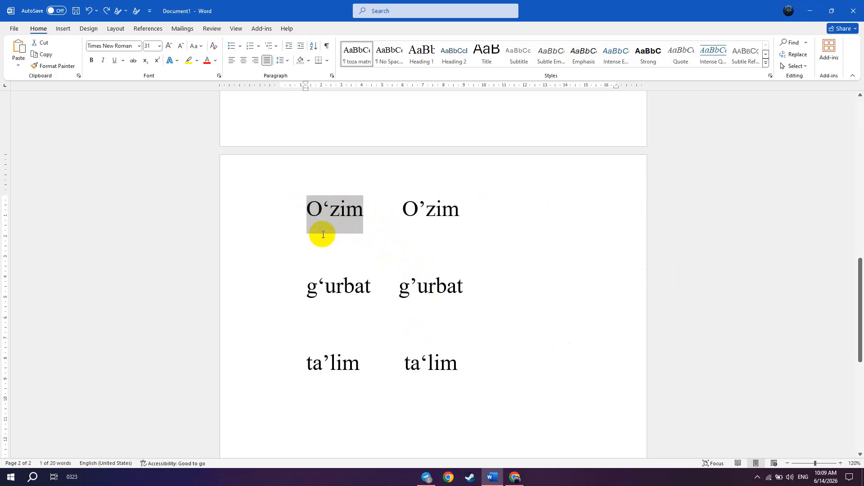
pyautogui.hotkey('alt', 'Tab')
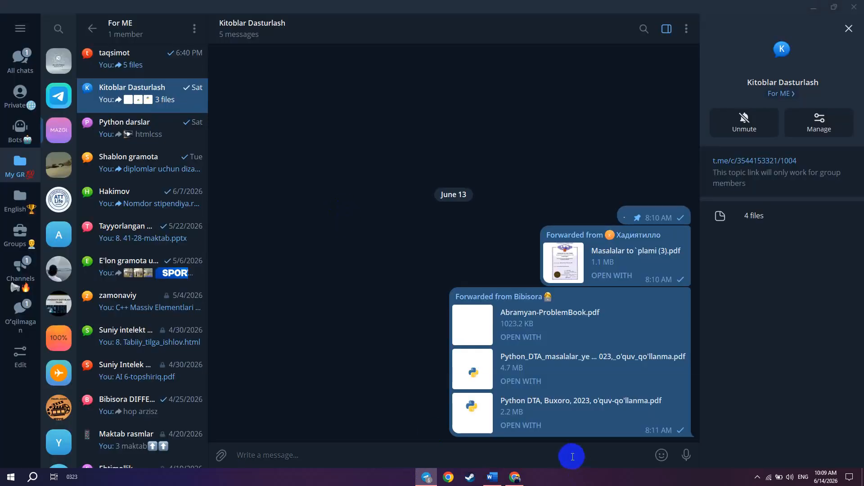
pyautogui.write('#')
pyautogui.hotkey('ctrl', 'v')
pyautogui.press('Return')
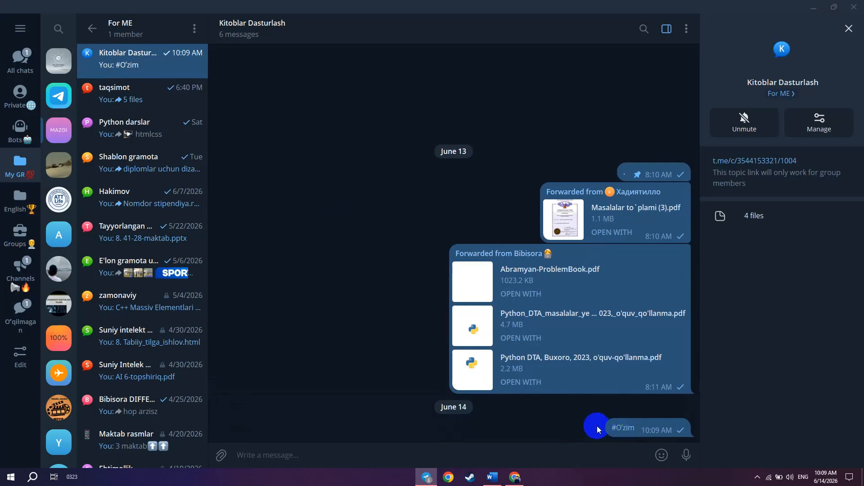
# - Copy the second-column word O’zim from the Word document and send it as the hashtag #O’zim in the same Telegram chat
pyautogui.hotkey('alt', 'Tab')
pyautogui.moveTo(402, 209); pyautogui.dragTo(456, 212)
pyautogui.hotkey('alt', 'Tab')
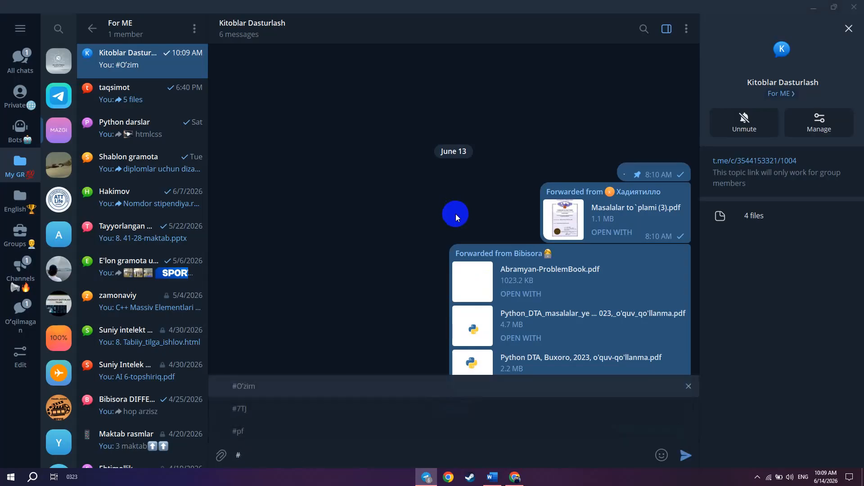
pyautogui.press('Tab')
pyautogui.press('Return')
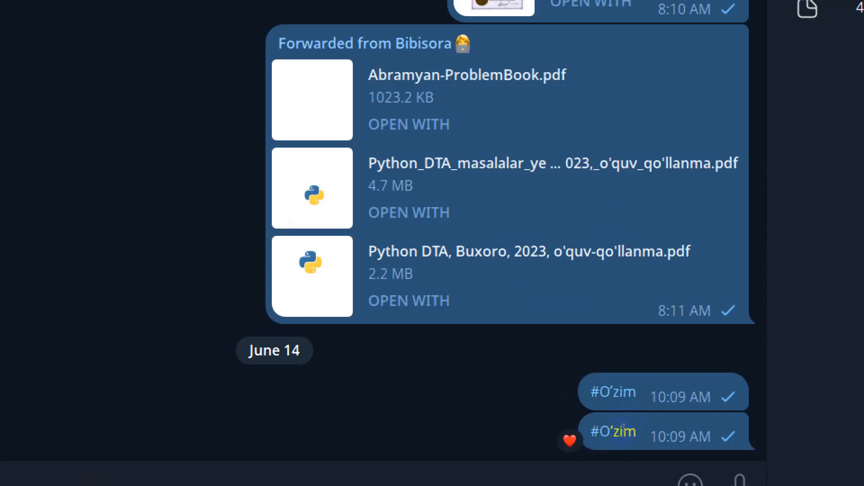
# - Close the screen magnifier and delete the two hashtag messages from the chat
pyautogui.press('super+minus')
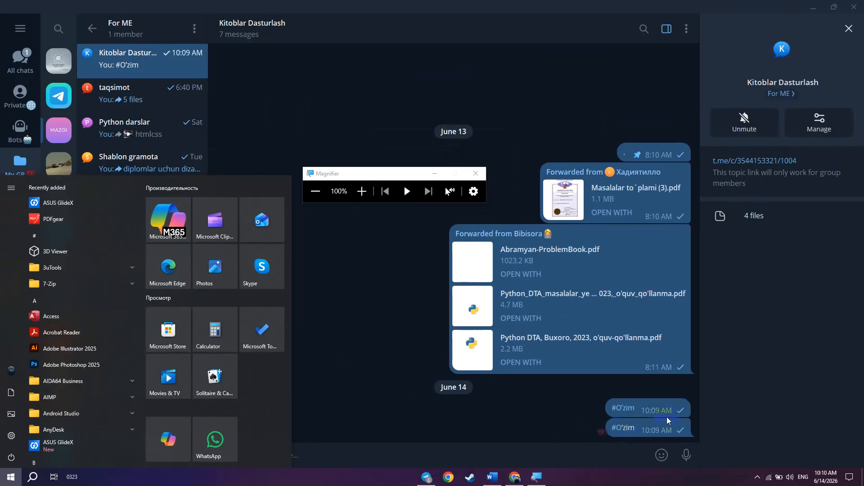
pyautogui.click(476, 173)
pyautogui.click(346, 199)
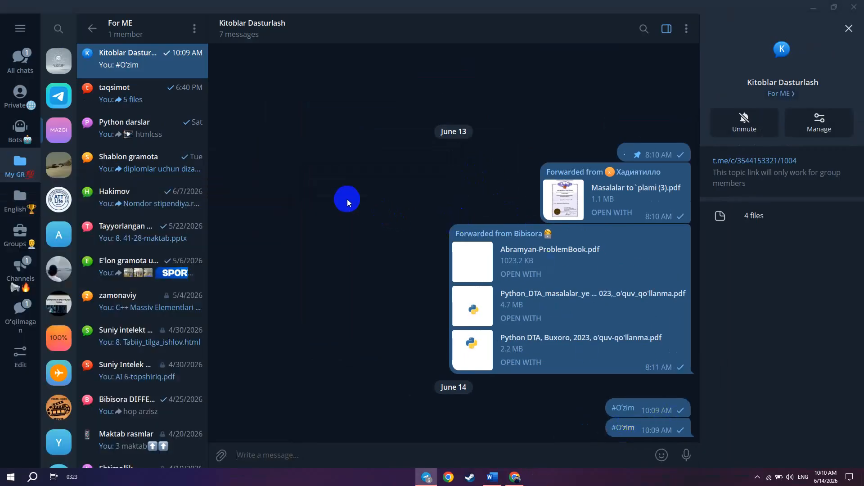
pyautogui.moveTo(609, 405); pyautogui.dragTo(617, 448)
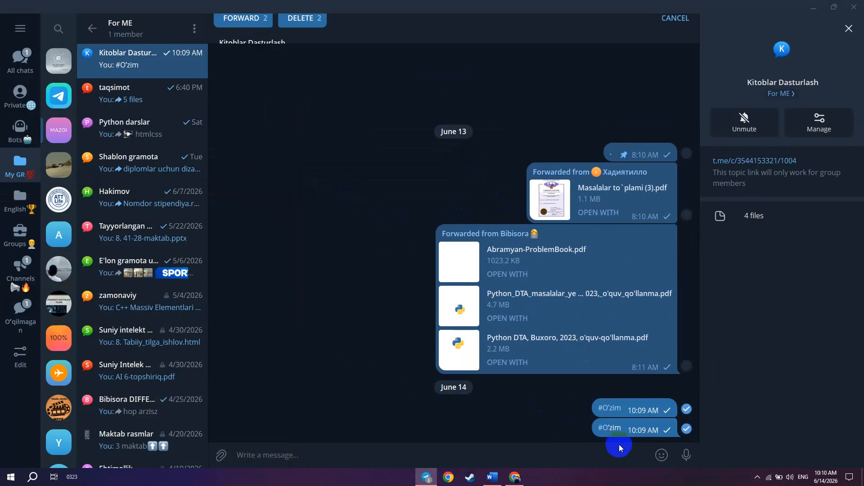
pyautogui.click(302, 28)
pyautogui.click(494, 272)
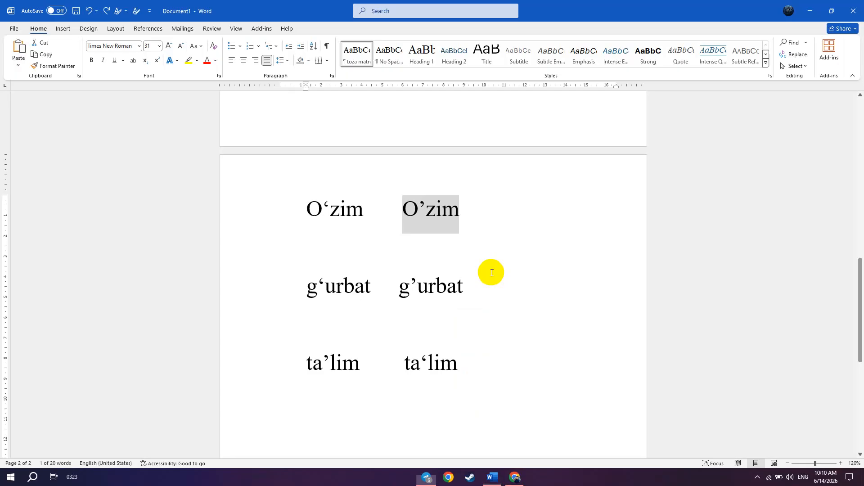
# - Switch to the Word document and write o’zim on the blank line below the first word pair
pyautogui.click(320, 214)
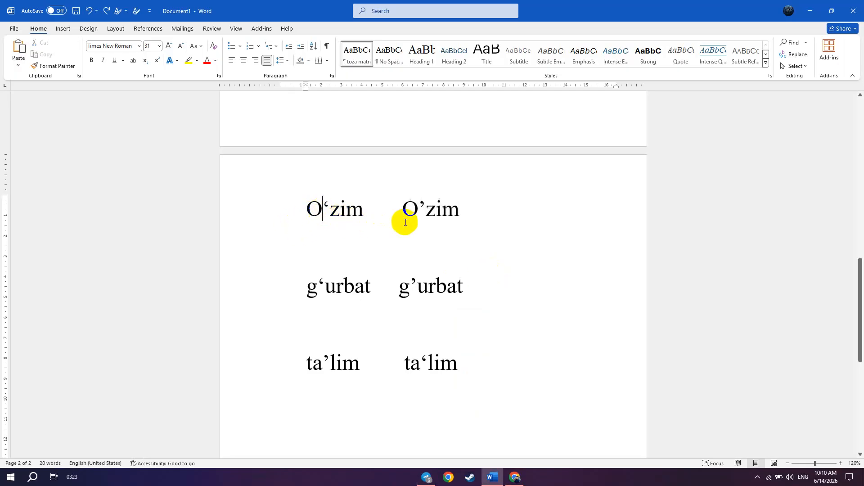
pyautogui.click(367, 243)
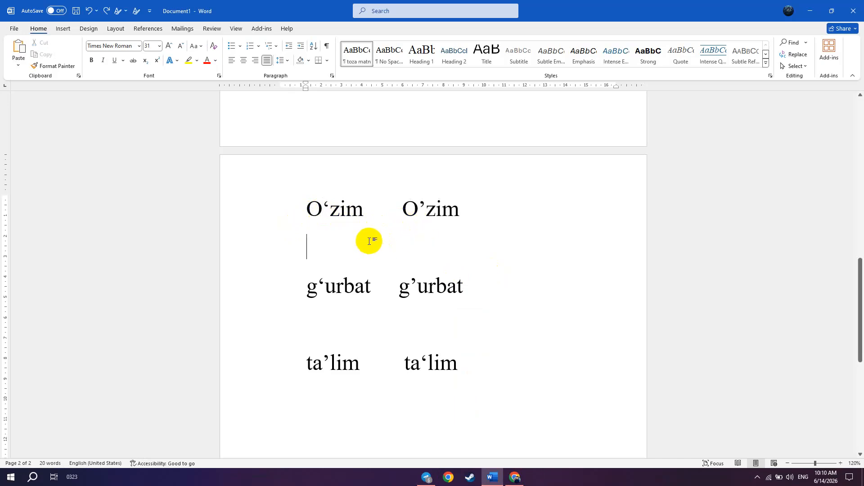
pyautogui.write('ozim')
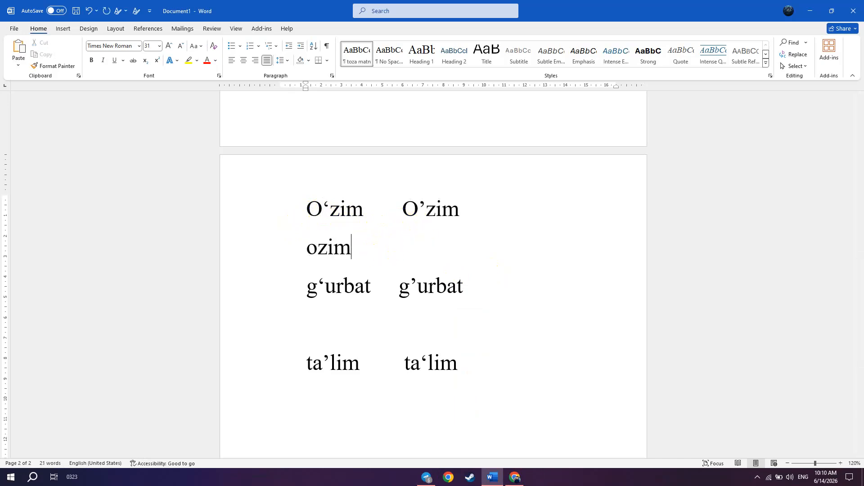
pyautogui.press('BackSpace')
pyautogui.press('BackSpace')
pyautogui.press('BackSpace')
pyautogui.write("'zim")
# - Compare the apostrophe in the newly written o’zim with those in O‘zim, g‘urbat and ta’lim
pyautogui.click(333, 210)
pyautogui.moveTo(333, 210); pyautogui.dragTo(307, 207)
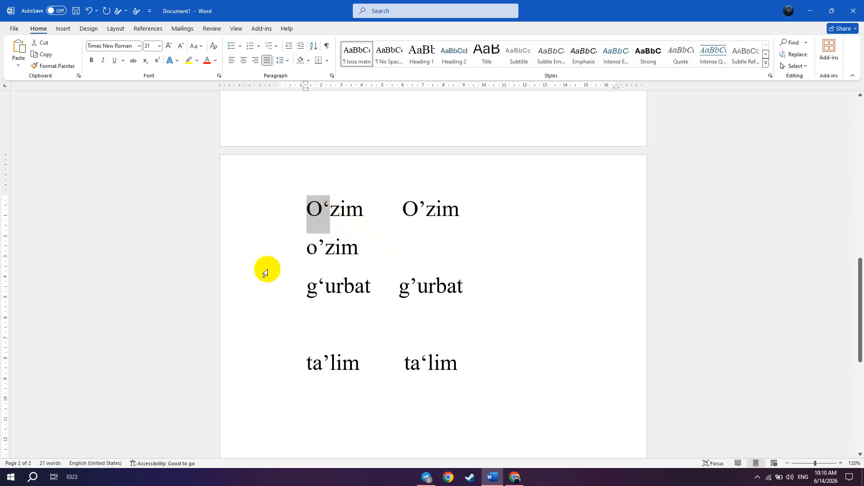
pyautogui.moveTo(332, 362); pyautogui.dragTo(328, 361)
pyautogui.click(323, 360)
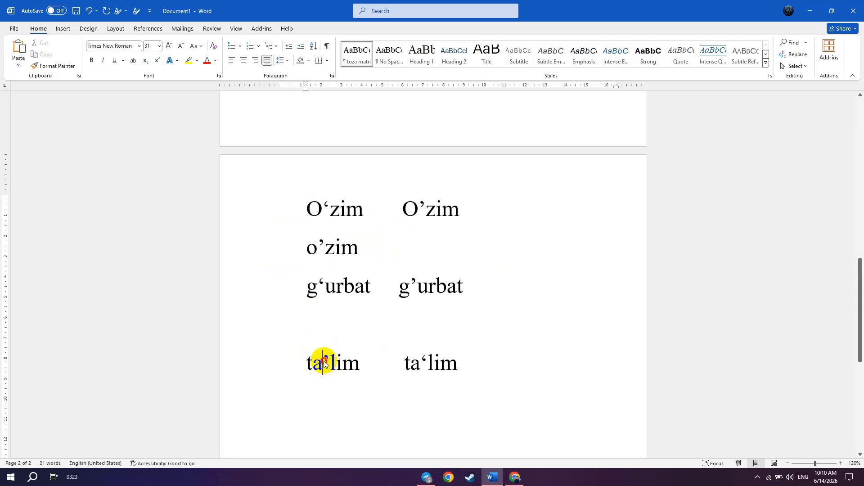
pyautogui.doubleClick(323, 360)
pyautogui.moveTo(324, 286)
pyautogui.mouseDown()
pyautogui.moveTo(304, 285)
pyautogui.moveTo(322, 285)
pyautogui.mouseUp()
pyautogui.click(328, 240)
pyautogui.moveTo(372, 247); pyautogui.dragTo(304, 247)
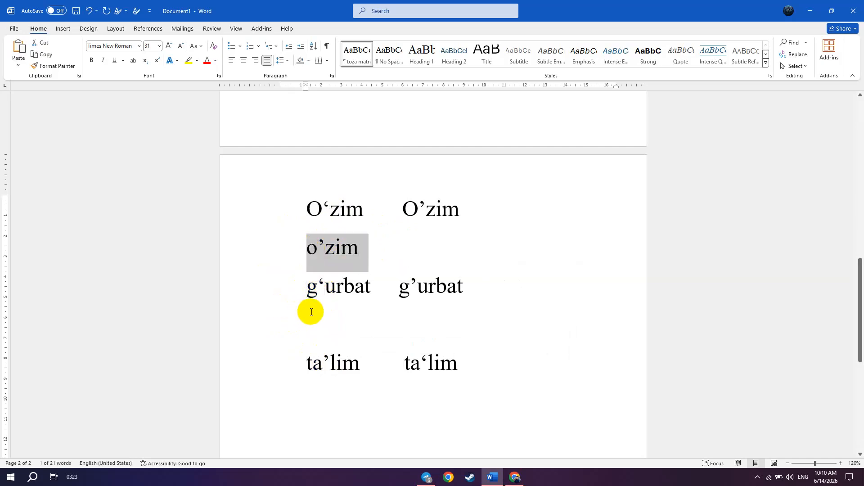
pyautogui.click(331, 248)
# - Rewrite the word on the line below O‘zim as o‘zim with the opening-style apostrophe
pyautogui.click(365, 253)
pyautogui.press('BackSpace')
pyautogui.press('BackSpace')
pyautogui.press('BackSpace')
pyautogui.press('BackSpace')
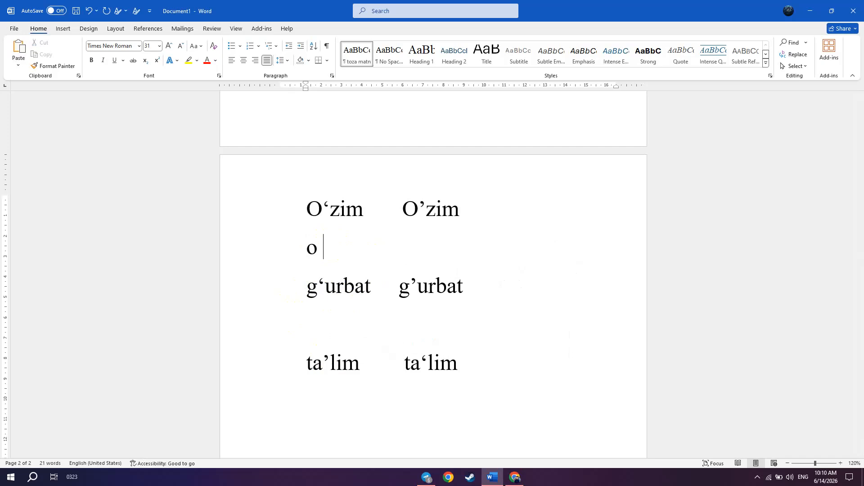
pyautogui.write('‘')
pyautogui.press('BackSpace')
pyautogui.write('0')
pyautogui.press('BackSpace')
pyautogui.press('Right')
pyautogui.press('BackSpace')
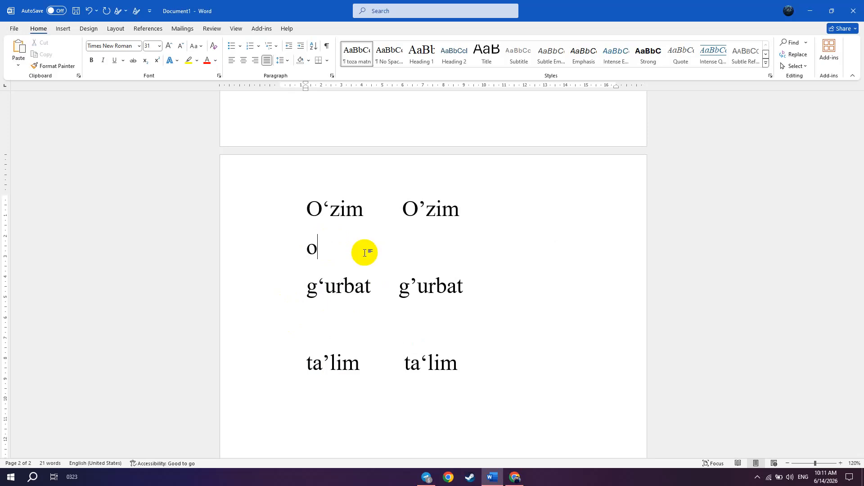
pyautogui.write('‘')
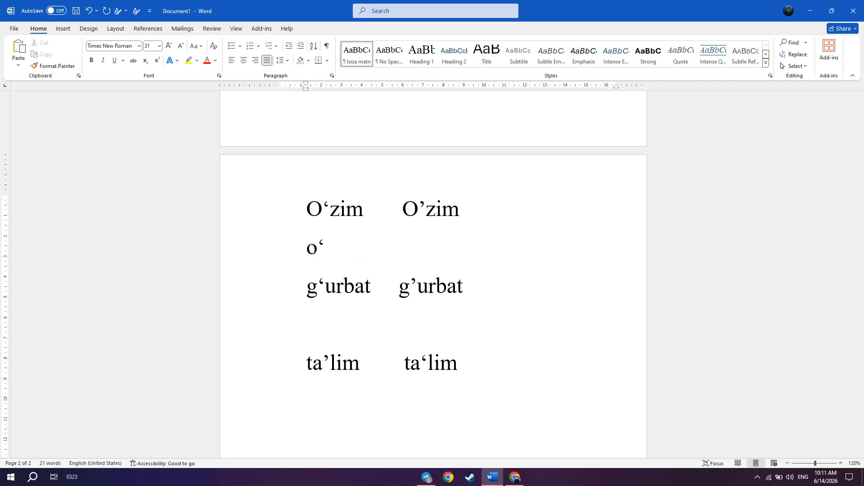
pyautogui.write('zim')
# - Remove the test word o‘zim, leaving a blank line between the first two word pairs
pyautogui.tripleClick(364, 249)
pyautogui.press('Delete')
pyautogui.hotkey('ctrl', 'z')
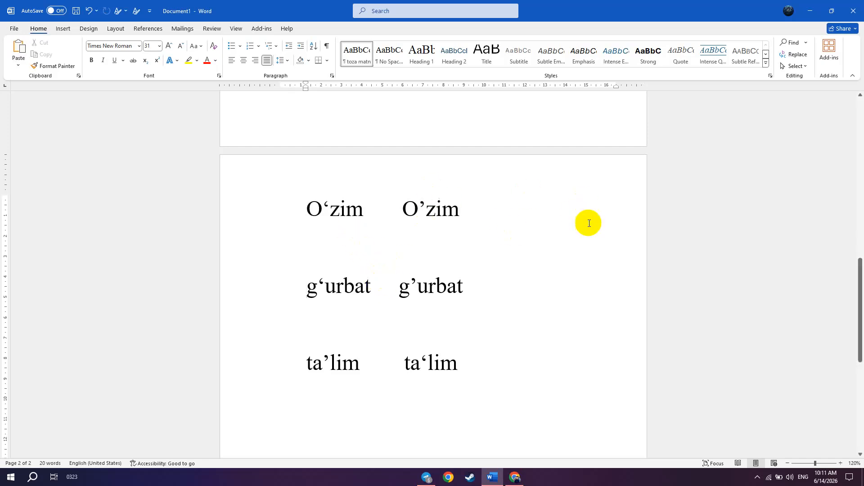
# - Open Find and Replace and clear both the search text and the replacement text
pyautogui.click(794, 54)
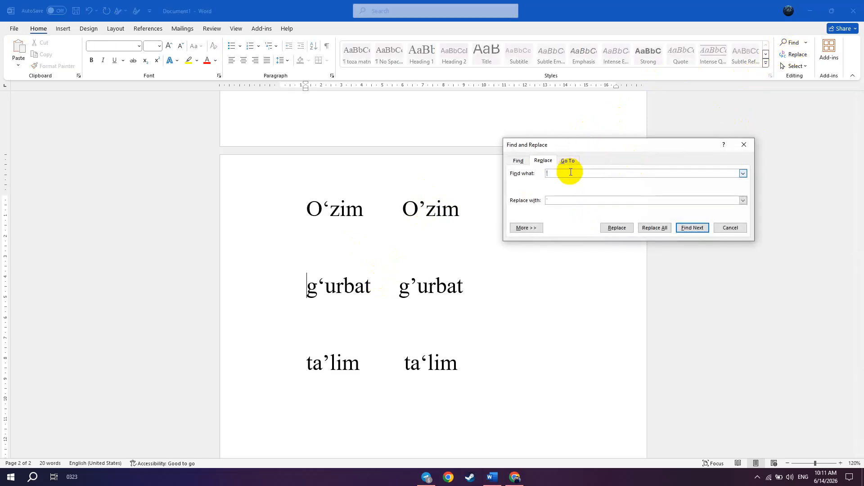
pyautogui.press('BackSpace')
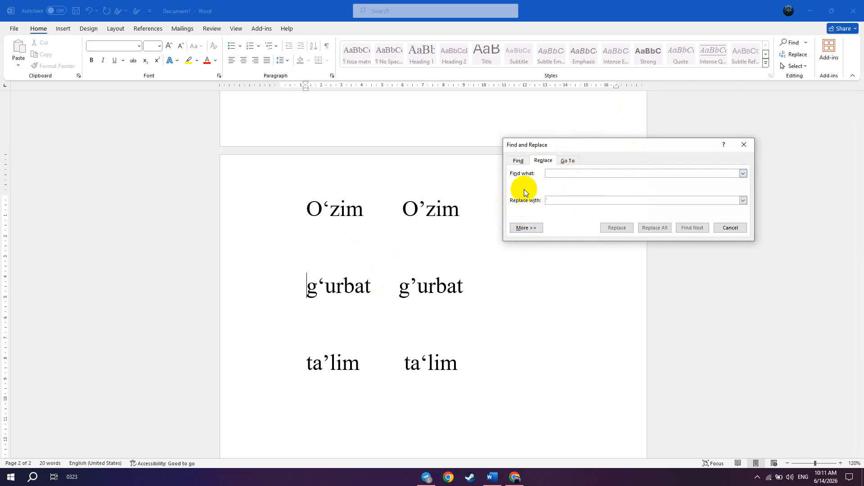
pyautogui.click(559, 205)
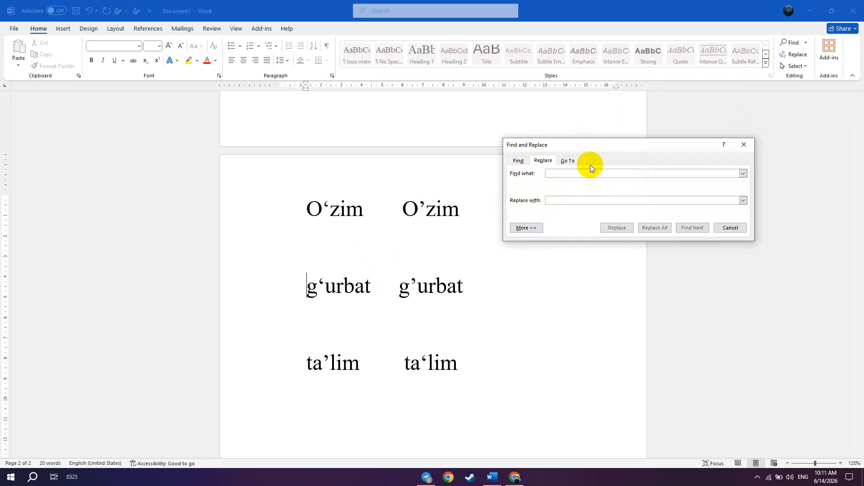
pyautogui.click(559, 174)
# - Copy the letter and apostrophe O’ from the second-column word O’zim
pyautogui.click(424, 208)
pyautogui.moveTo(425, 207); pyautogui.dragTo(404, 207)
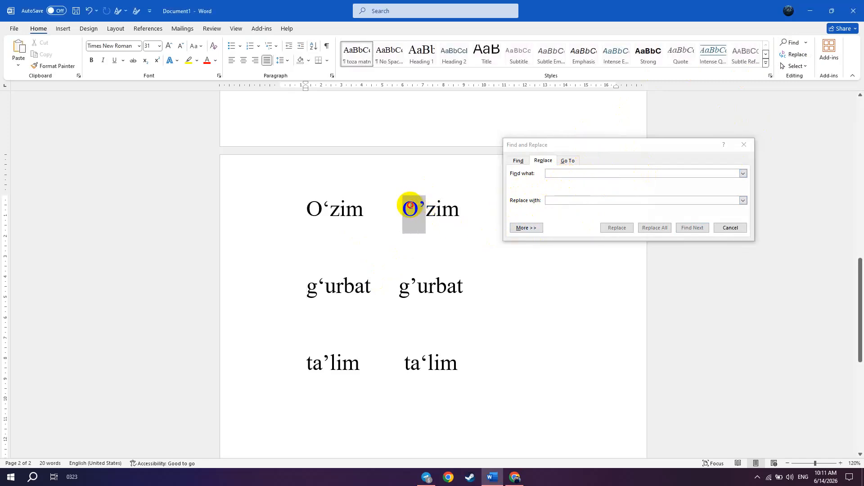
pyautogui.click(682, 172)
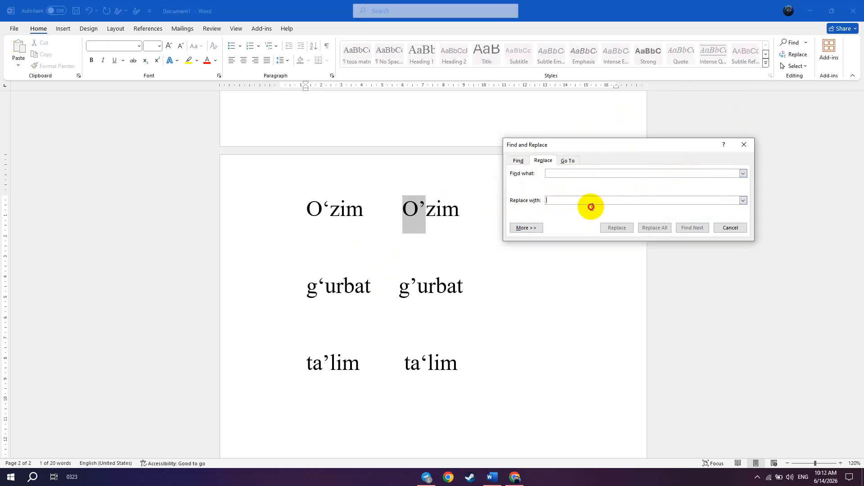
pyautogui.click(420, 208)
pyautogui.click(425, 203)
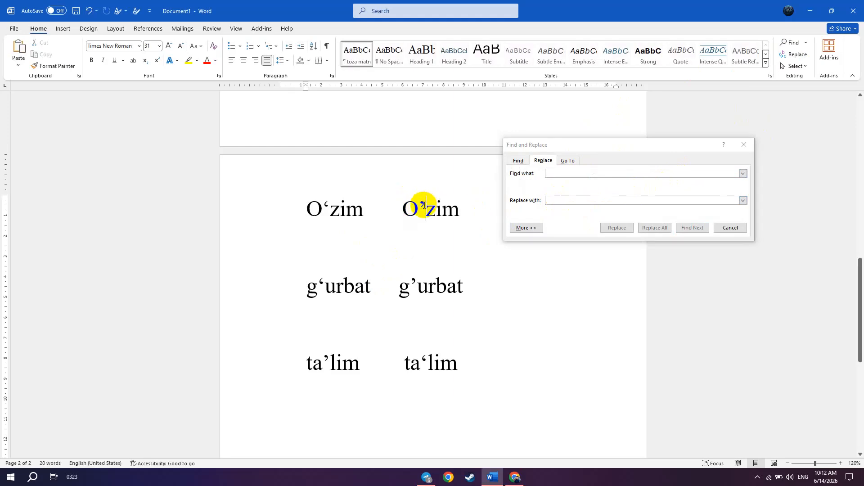
pyautogui.hotkey('shift', 'Left')
pyautogui.hotkey('shift', 'Left')
pyautogui.hotkey('ctrl', 'c')
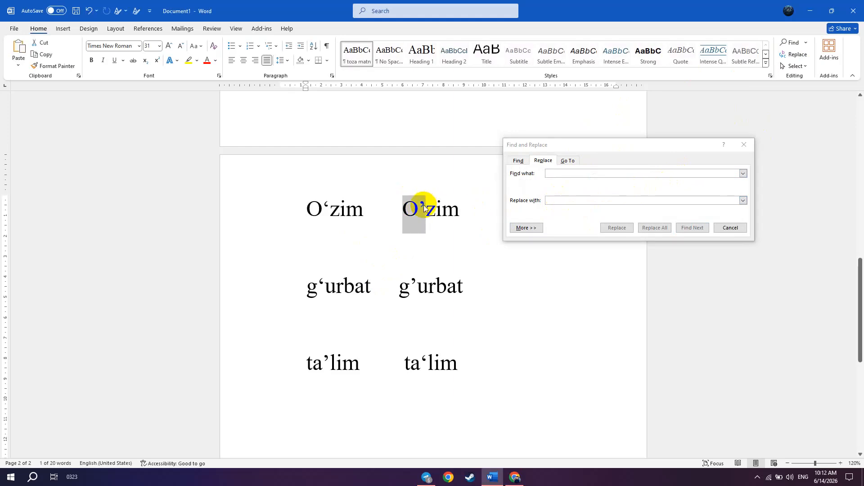
# - Paste O’ six times, separated by spaces, on the blank line below the first word pair
pyautogui.click(372, 243)
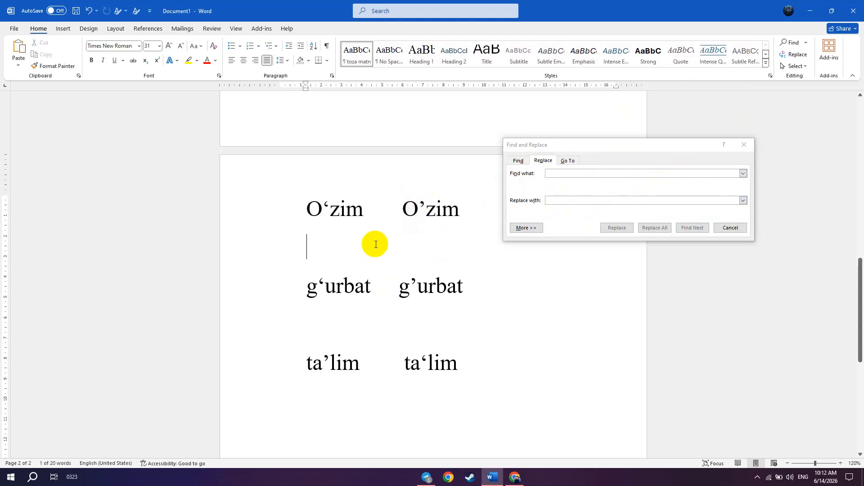
pyautogui.hotkey('ctrl', 'v')
pyautogui.hotkey('ctrl', 'v')
pyautogui.press('space')
pyautogui.hotkey('ctrl', 'v')
pyautogui.press('space')
# - Replace all occurrences of O’ in the document with O‘, copying the replacement text from the first-column word O‘zim
pyautogui.hotkey('ctrl', 'v')
pyautogui.press('space')
pyautogui.hotkey('ctrl', 'v')
pyautogui.press('space')
pyautogui.hotkey('ctrl', 'v')
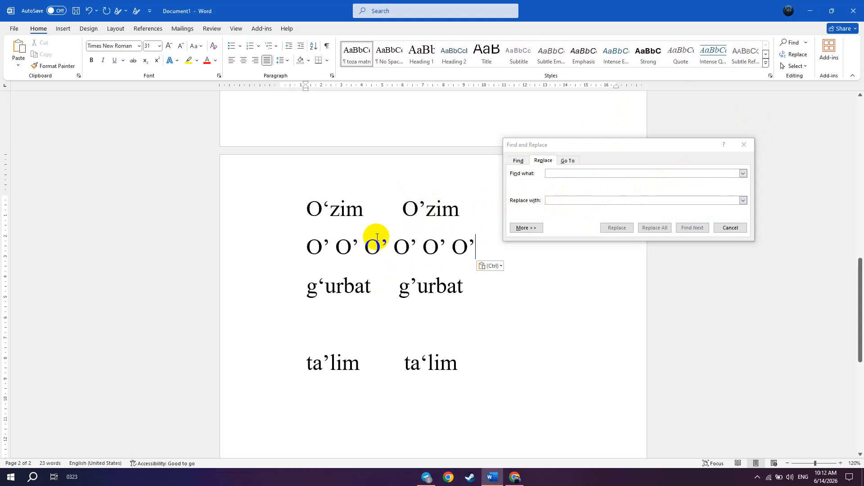
pyautogui.click(560, 174)
pyautogui.hotkey('ctrl', 'v')
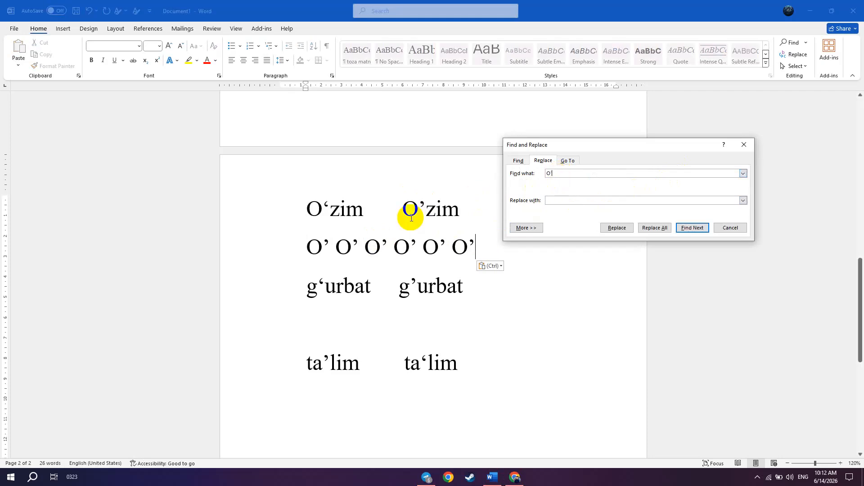
pyautogui.click(329, 207)
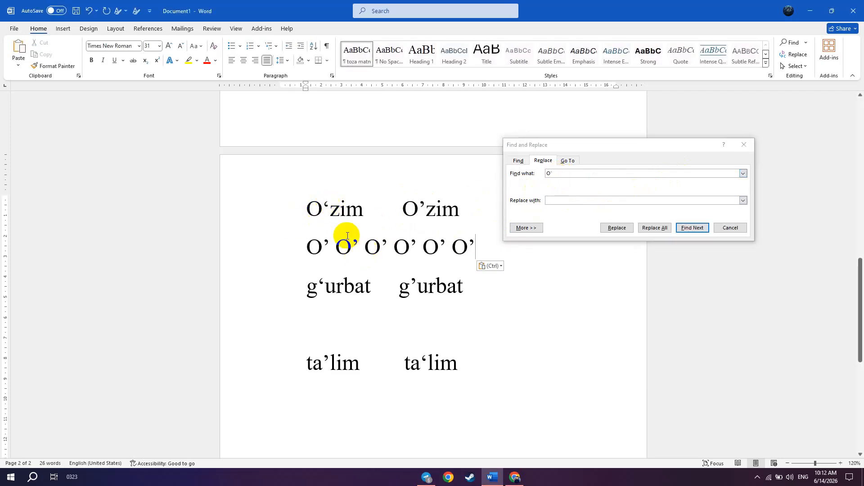
pyautogui.click(331, 210)
pyautogui.hotkey('shift', 'Home')
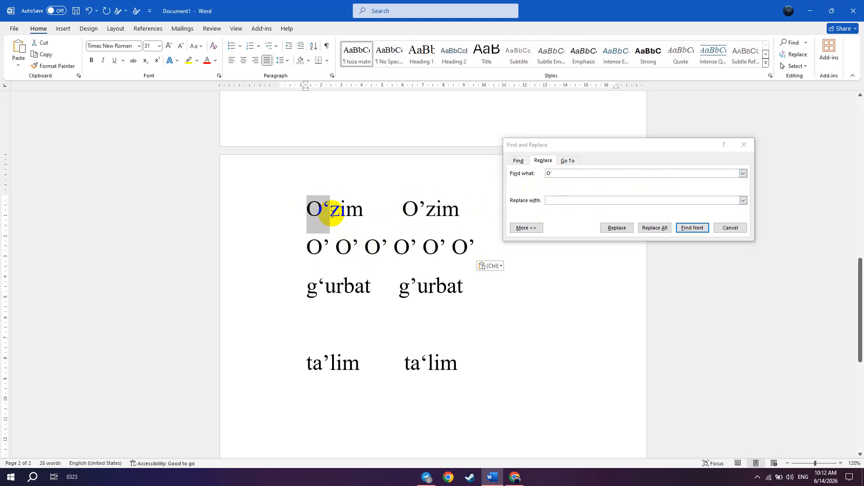
pyautogui.click(572, 205)
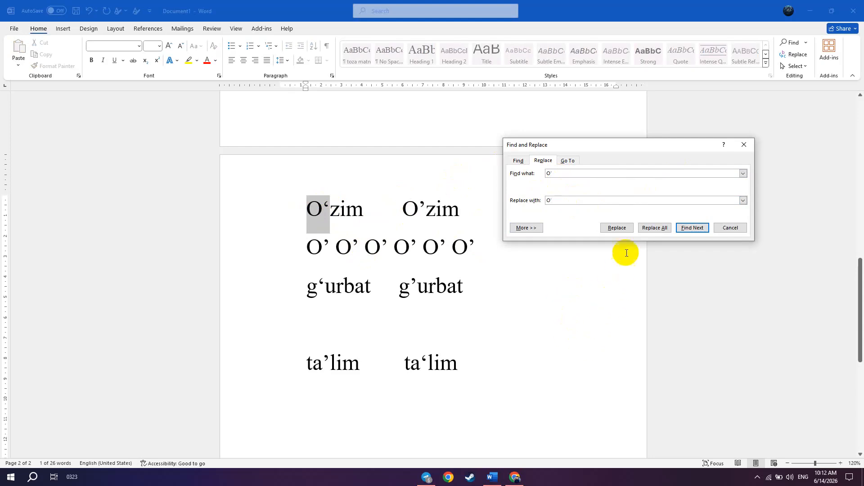
pyautogui.click(656, 228)
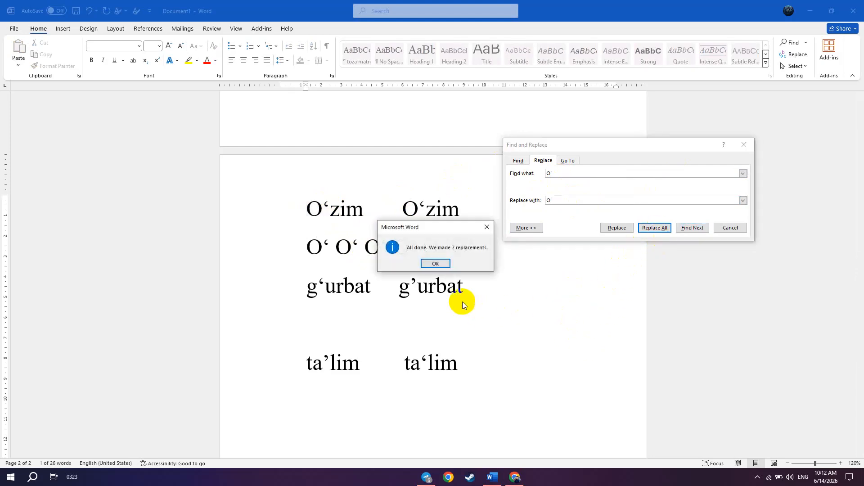
pyautogui.click(434, 262)
pyautogui.scroll(2, 473, 202)
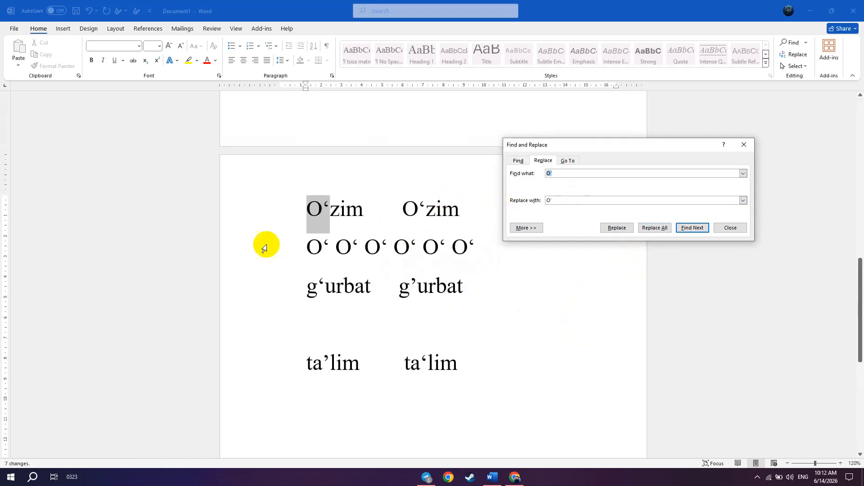
pyautogui.doubleClick(466, 249)
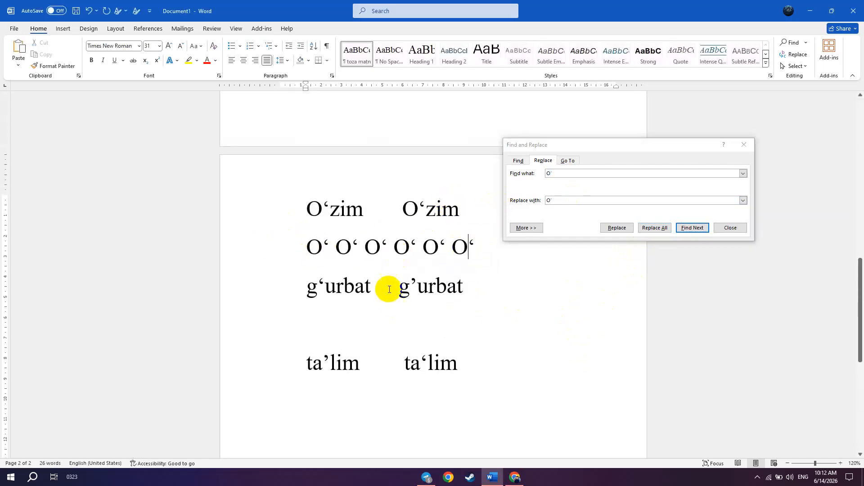
# - Remove the letter O from both the search text and the replacement text, leaving only their apostrophes
pyautogui.moveTo(411, 283); pyautogui.dragTo(421, 278)
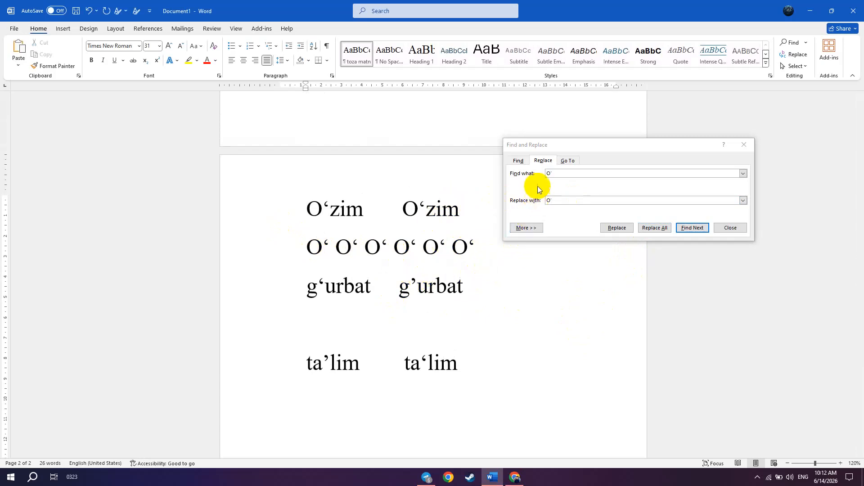
pyautogui.click(549, 173)
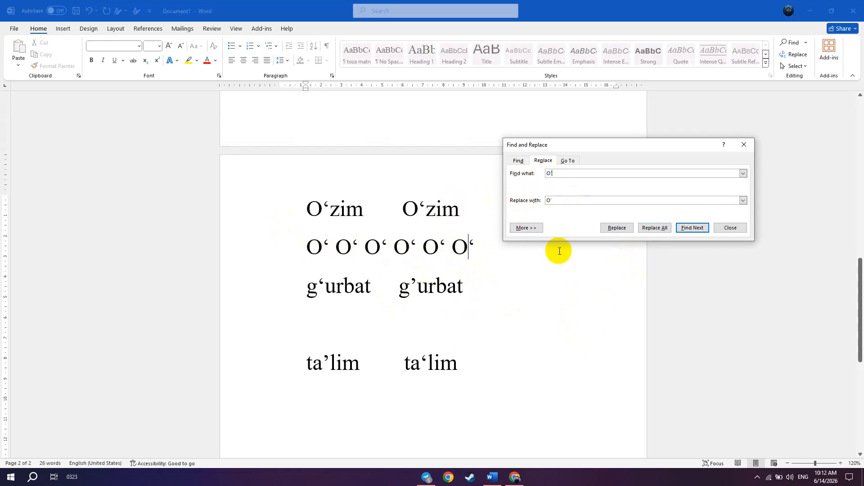
pyautogui.press('BackSpace')
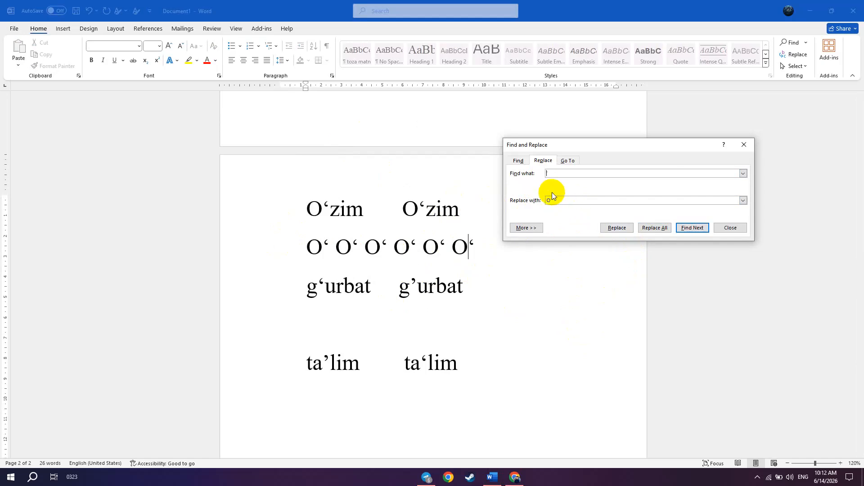
pyautogui.click(550, 199)
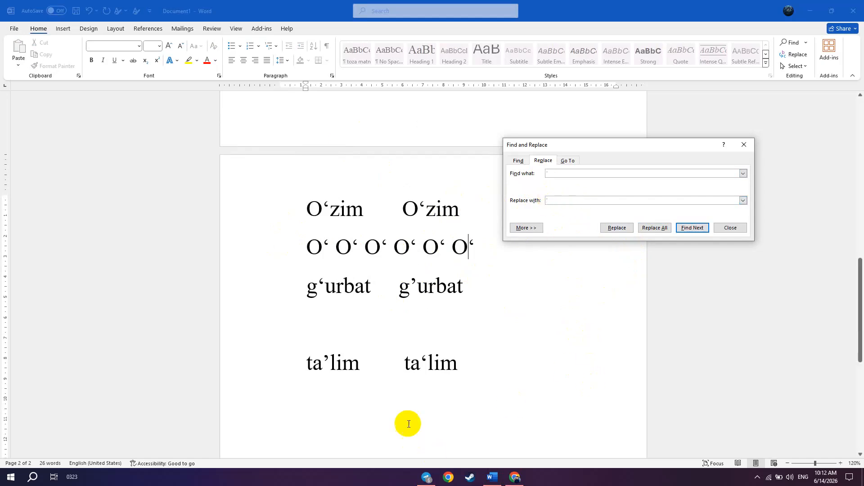
# - Replace all ’ apostrophes in the document with ‘ and check the word pairs
pyautogui.click(310, 364)
pyautogui.moveTo(306, 366); pyautogui.dragTo(321, 365)
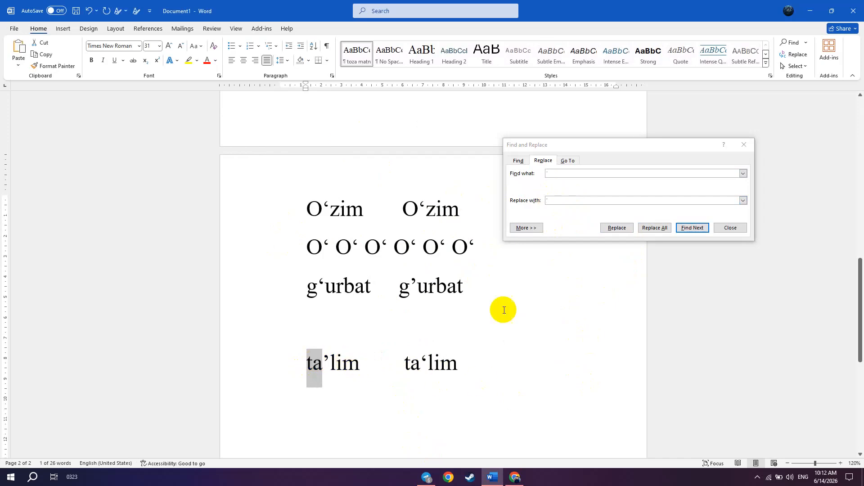
pyautogui.click(655, 227)
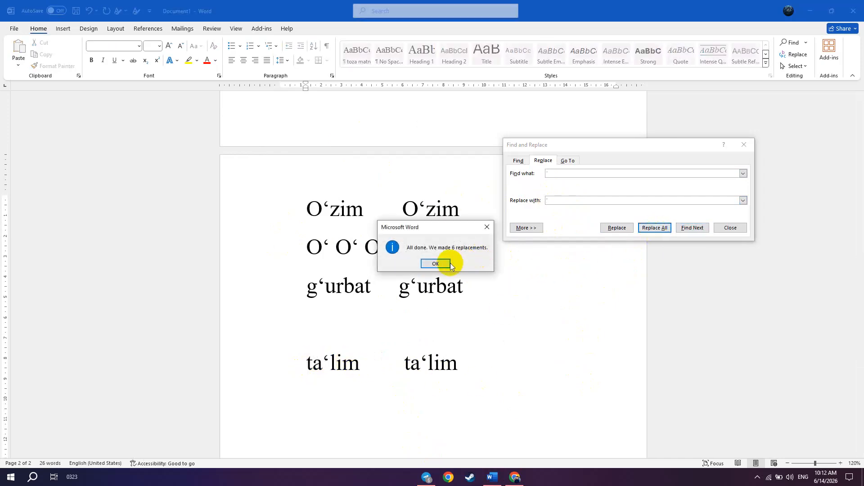
pyautogui.click(450, 263)
pyautogui.scroll(-3, 313, 339)
pyautogui.click(331, 222)
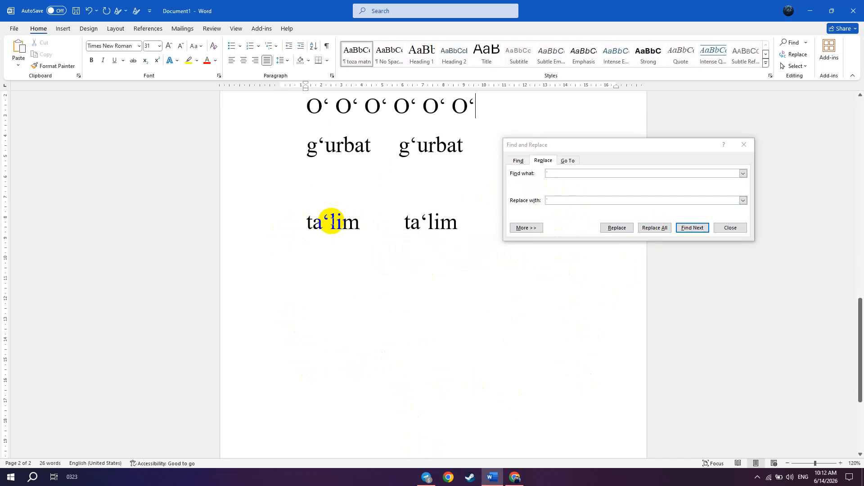
pyautogui.scroll(2, 457, 255)
pyautogui.click(328, 171)
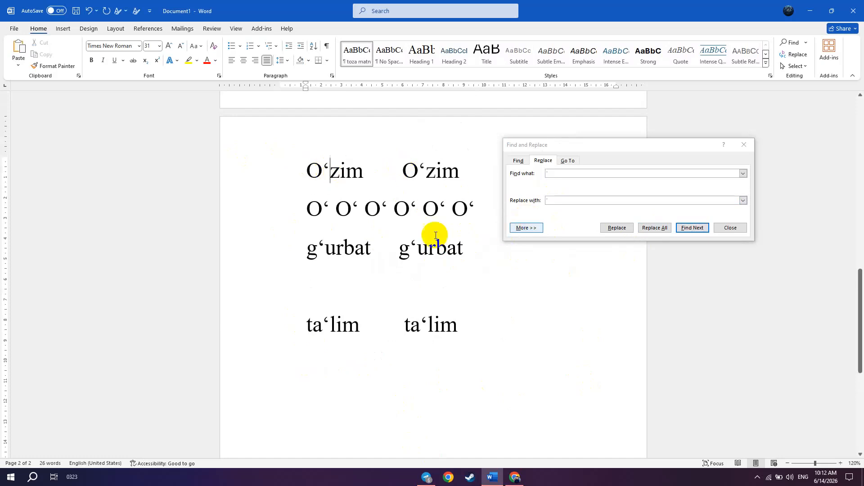
# - Delete the line of six O‘ below the first word pair, and undo both that deletion and the last apostrophe replacement
pyautogui.moveTo(463, 207); pyautogui.dragTo(303, 216)
pyautogui.press('BackSpace')
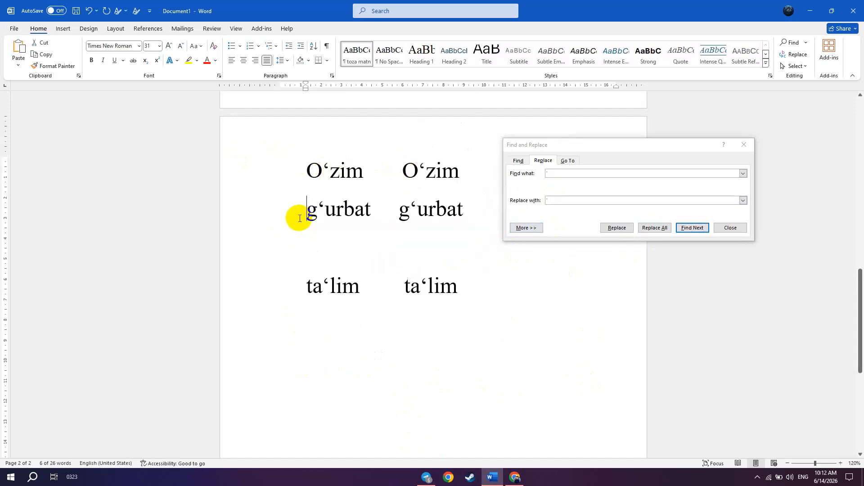
pyautogui.hotkey('ctrl', 'z')
pyautogui.hotkey('ctrl', 'z')
pyautogui.hotkey('ctrl', 'z')
pyautogui.hotkey('ctrl', 'z')
# - Clear the six O‘ from the line below the first word pair, keeping the line blank
pyautogui.moveTo(302, 212); pyautogui.dragTo(471, 208)
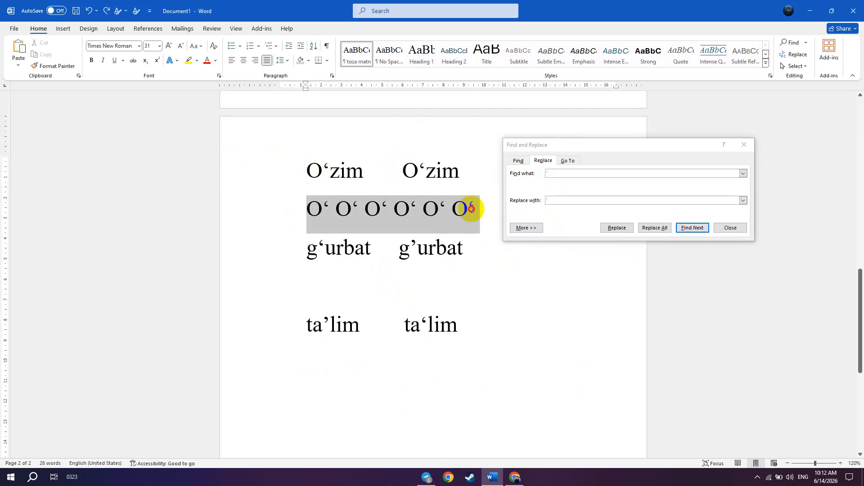
pyautogui.press('BackSpace')
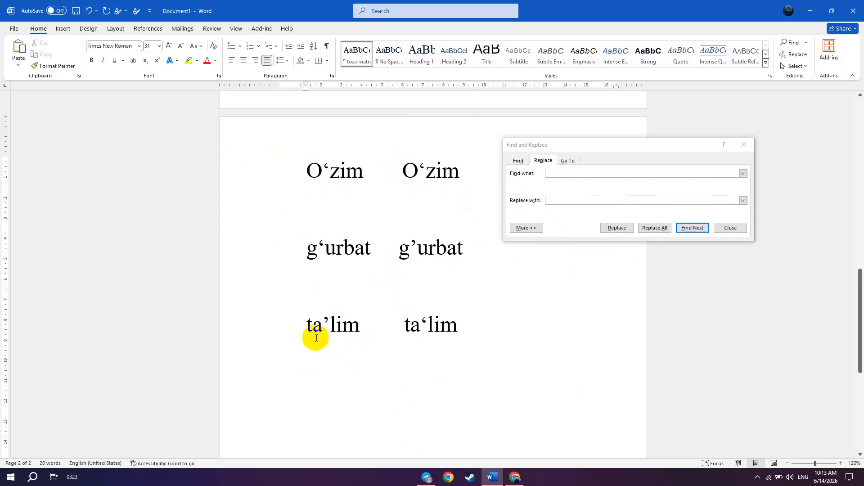
pyautogui.moveTo(305, 332); pyautogui.dragTo(437, 330)
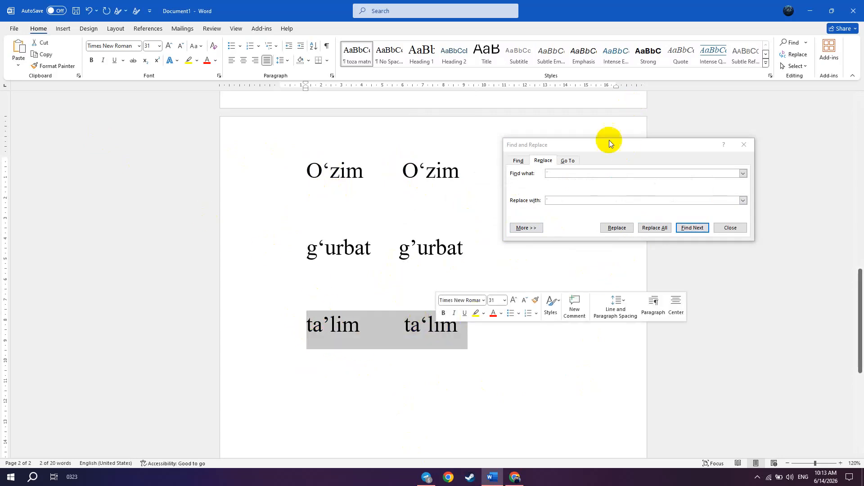
pyautogui.click(489, 352)
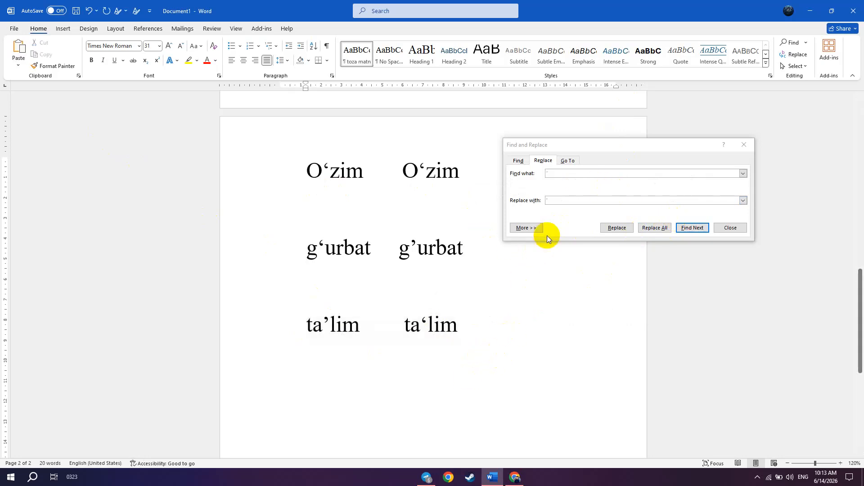
# - Re-enter an apostrophe as the search text in Find and Replace
pyautogui.click(576, 173)
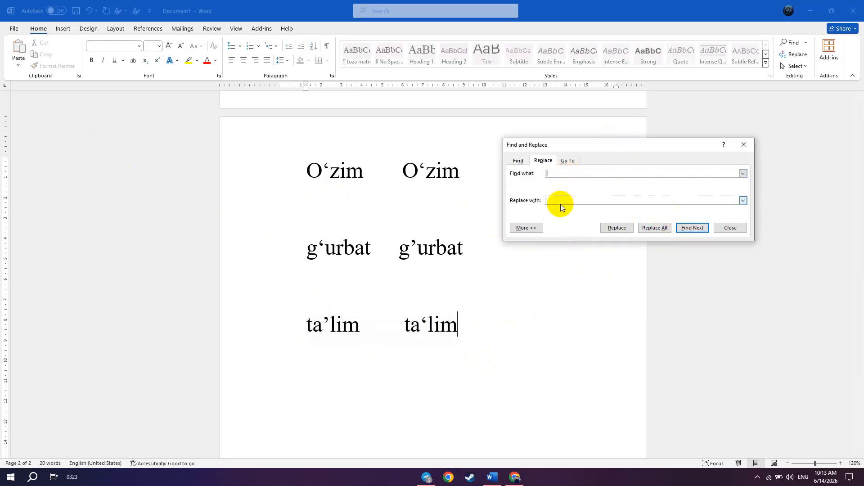
pyautogui.press('BackSpace')
pyautogui.write("'")
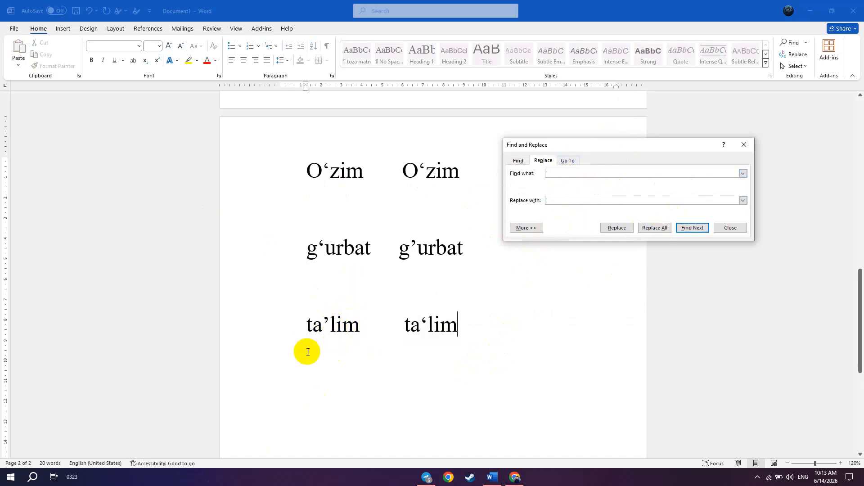
# - Examine the apostrophes in San’at, Mas’ul, Sur’at and Me’mor on the first page and in the large word pairs
pyautogui.click(326, 321)
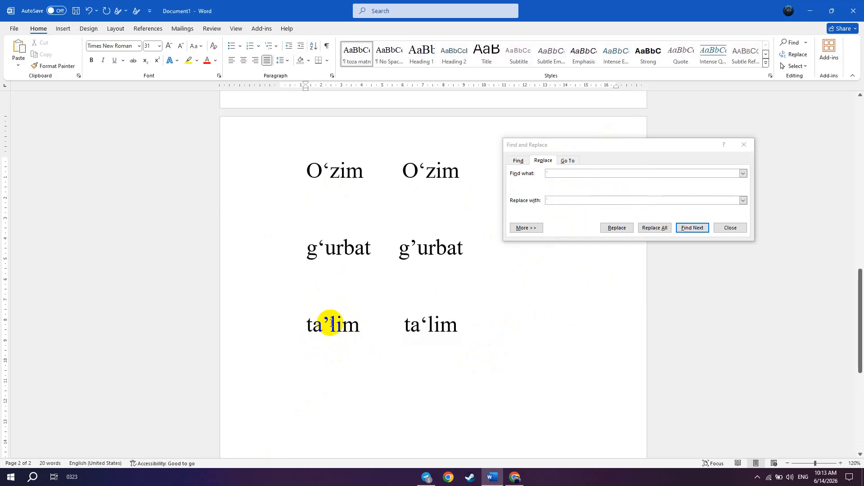
pyautogui.scroll(6, 332, 322)
pyautogui.scroll(-1, 322, 267)
pyautogui.moveTo(307, 261); pyautogui.dragTo(355, 264)
pyautogui.doubleClick(310, 283)
pyautogui.doubleClick(320, 307)
pyautogui.doubleClick(327, 329)
pyautogui.click(324, 329)
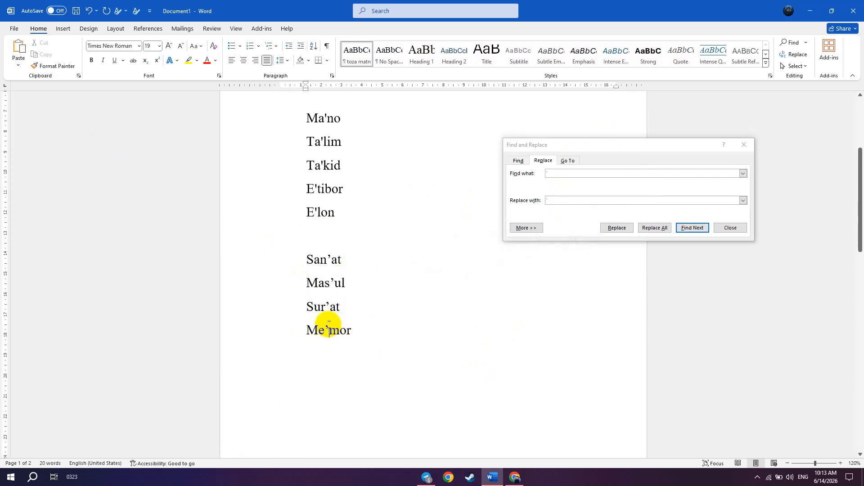
pyautogui.doubleClick(322, 262)
pyautogui.click(318, 265)
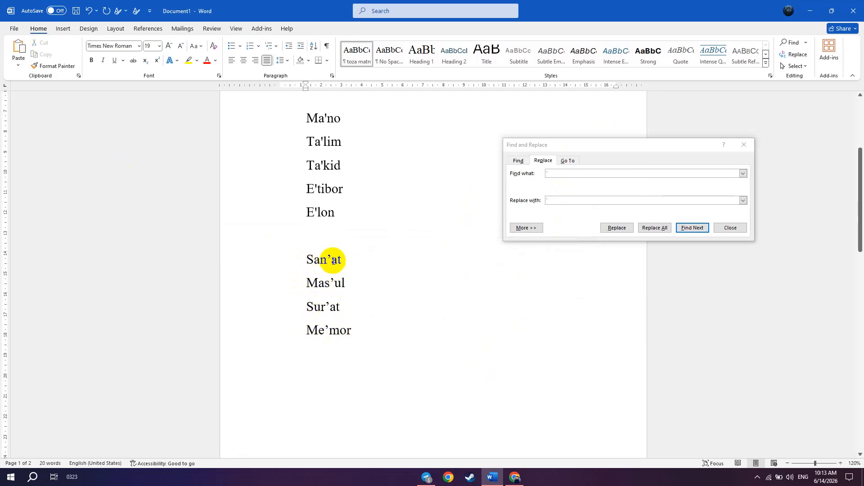
pyautogui.scroll(-10, 333, 259)
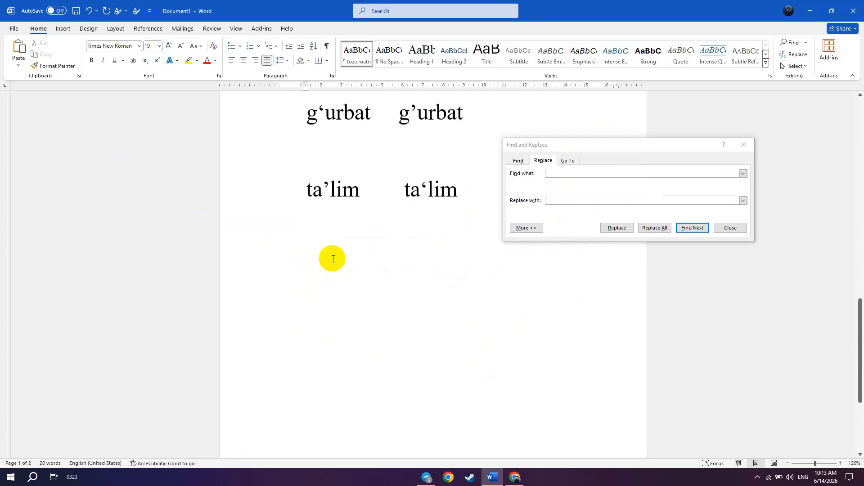
pyautogui.scroll(3, 336, 258)
pyautogui.scroll(3, 338, 254)
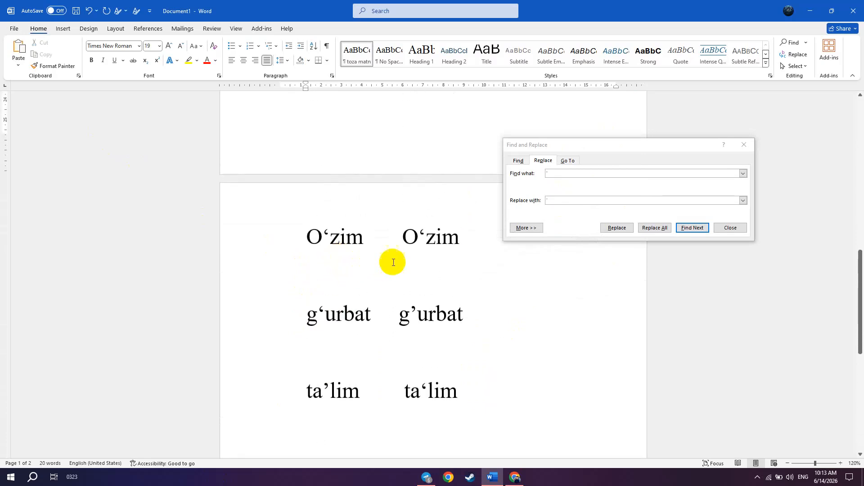
pyautogui.scroll(-2, 366, 384)
# - Set an apostrophe as the search text again and replace all its matches with the ’ apostrophe
pyautogui.click(581, 174)
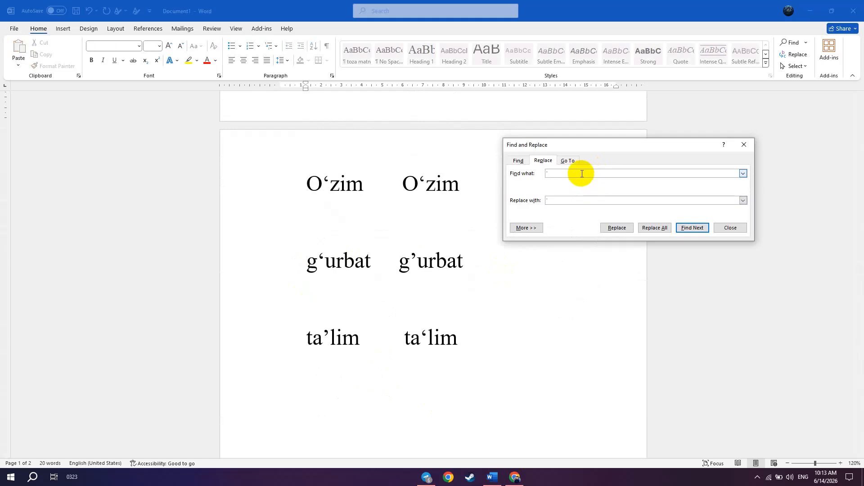
pyautogui.press('BackSpace')
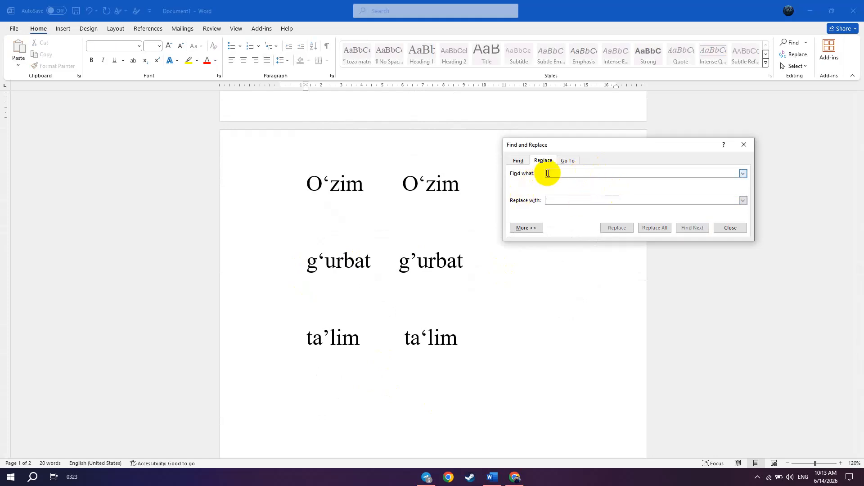
pyautogui.write("'")
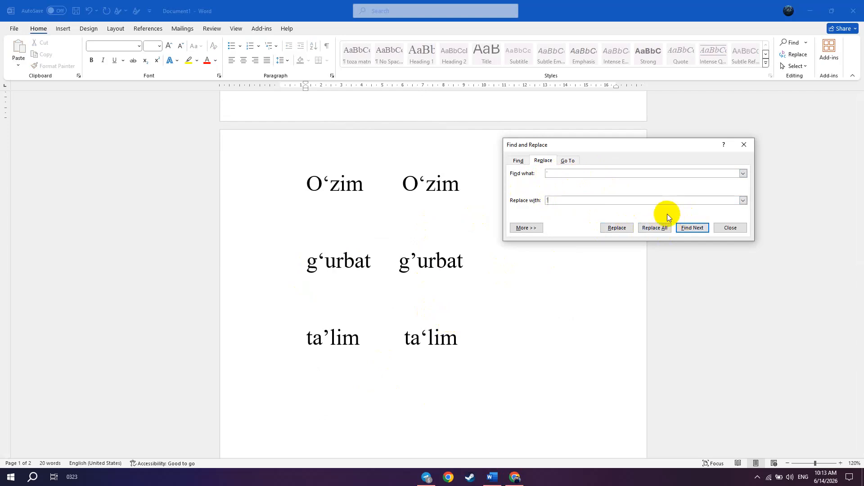
pyautogui.click(655, 228)
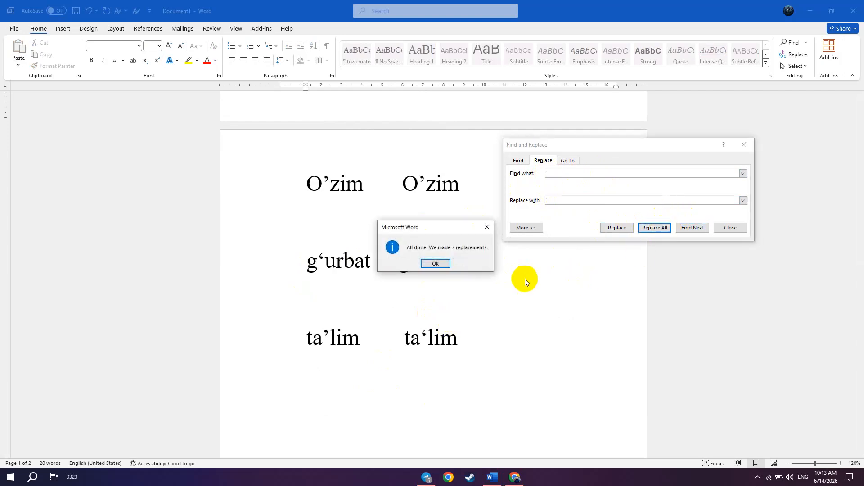
pyautogui.click(436, 263)
# - Check the replaced apostrophes in the first-page word list and in the word pairs on the second page
pyautogui.scroll(4, 392, 264)
pyautogui.scroll(5, 382, 246)
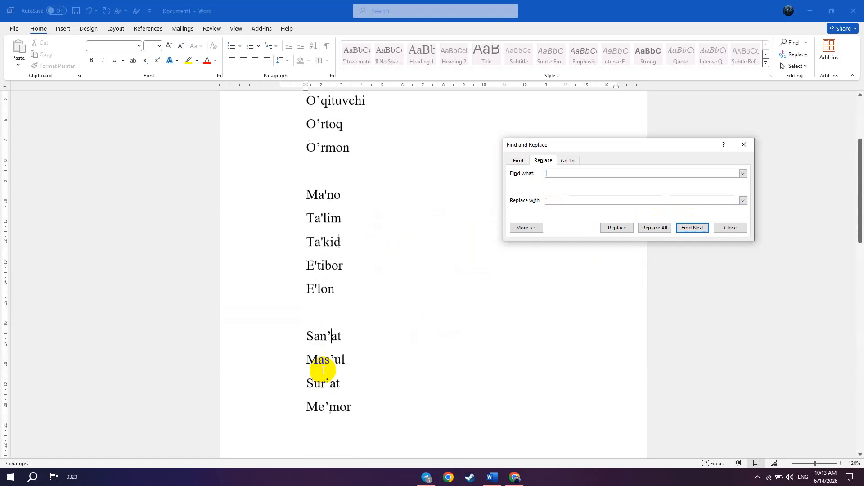
pyautogui.scroll(-1, 328, 360)
pyautogui.click(331, 283)
pyautogui.scroll(-2, 333, 326)
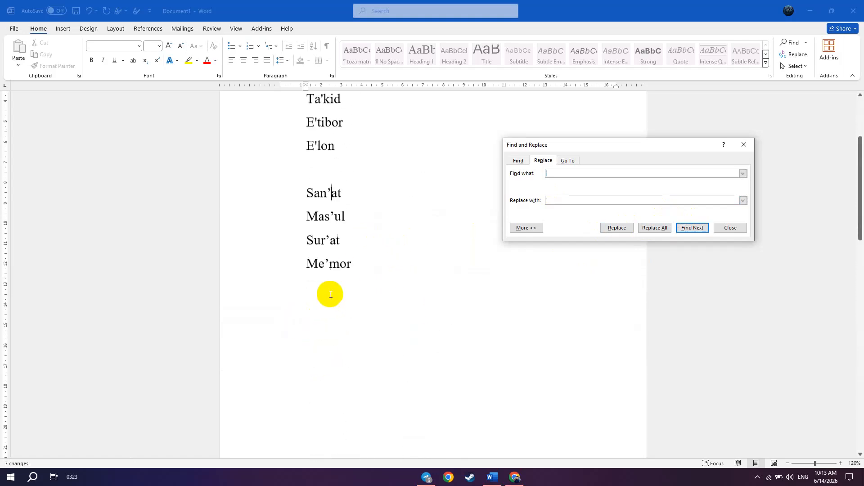
pyautogui.scroll(5, 330, 270)
pyautogui.click(347, 333)
pyautogui.scroll(-13, 378, 346)
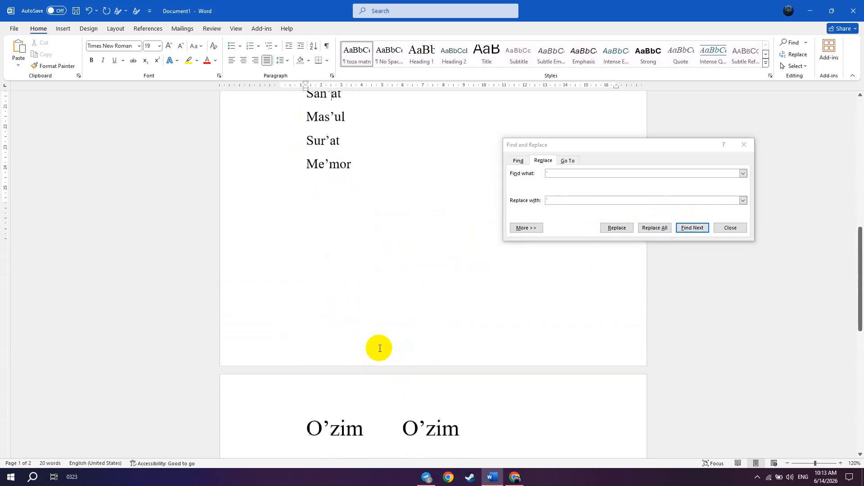
pyautogui.scroll(-1, 373, 300)
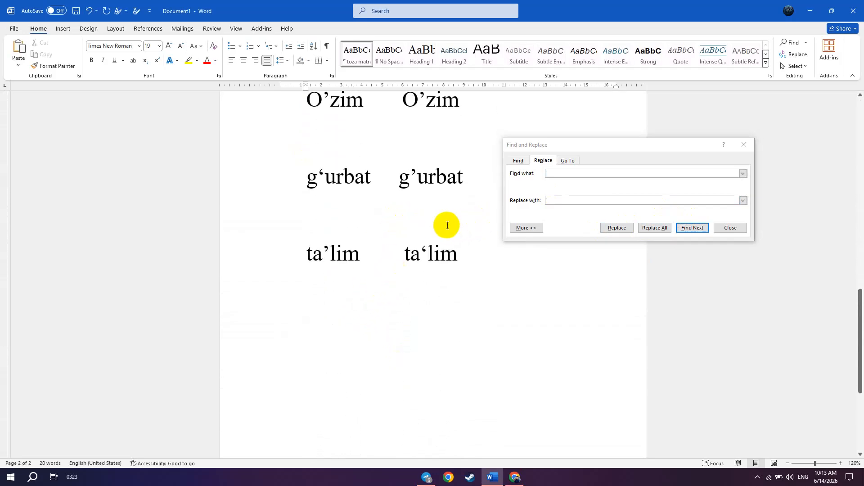
# - Try to replace all remaining matches using the apostrophes currently set in Find and Replace, and check the large word pairs
pyautogui.click(655, 228)
pyautogui.click(429, 264)
pyautogui.scroll(5, 421, 251)
pyautogui.scroll(-5, 405, 241)
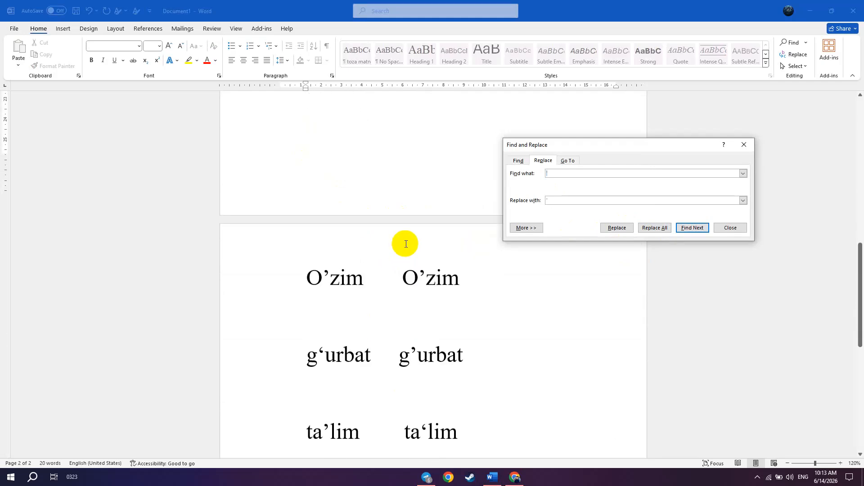
# - Retype the apostrophes in the first g‘urbat and the second ta‘lim on the second page as ’
pyautogui.click(326, 210)
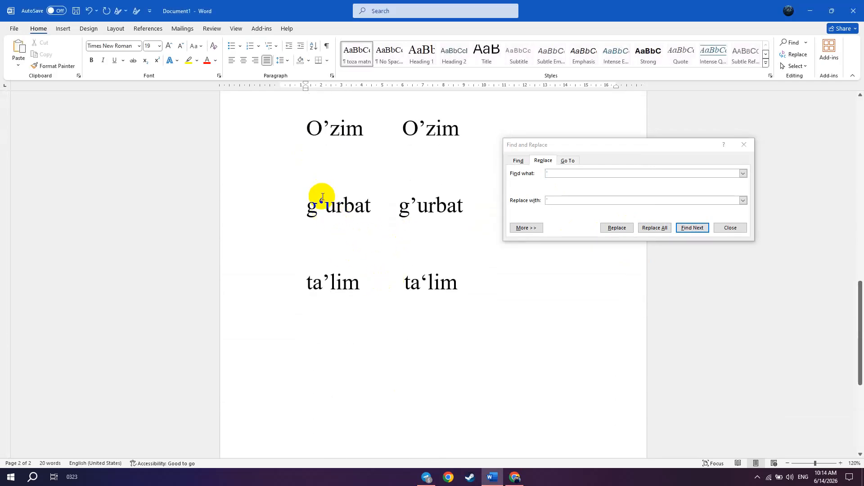
pyautogui.press('BackSpace')
pyautogui.write("'")
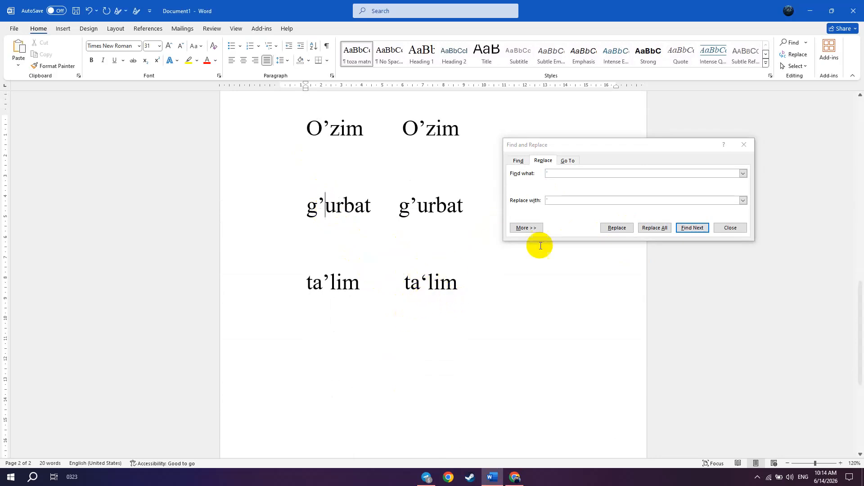
pyautogui.scroll(10, 398, 294)
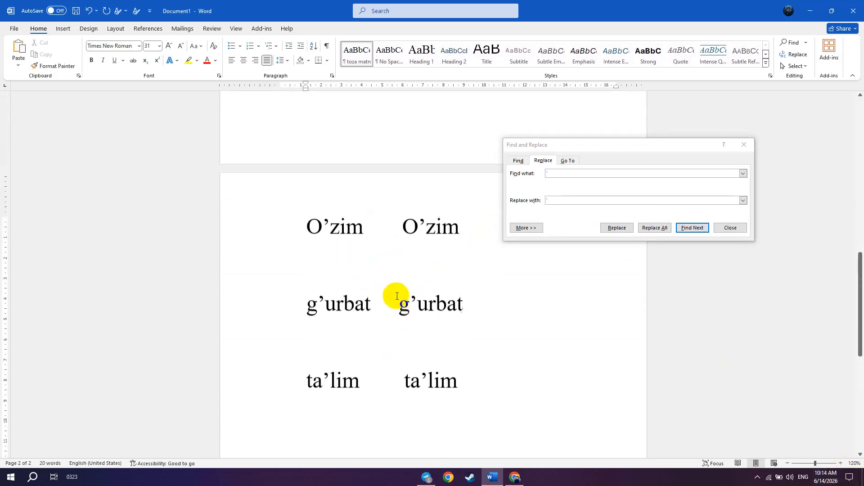
pyautogui.scroll(-5, 400, 292)
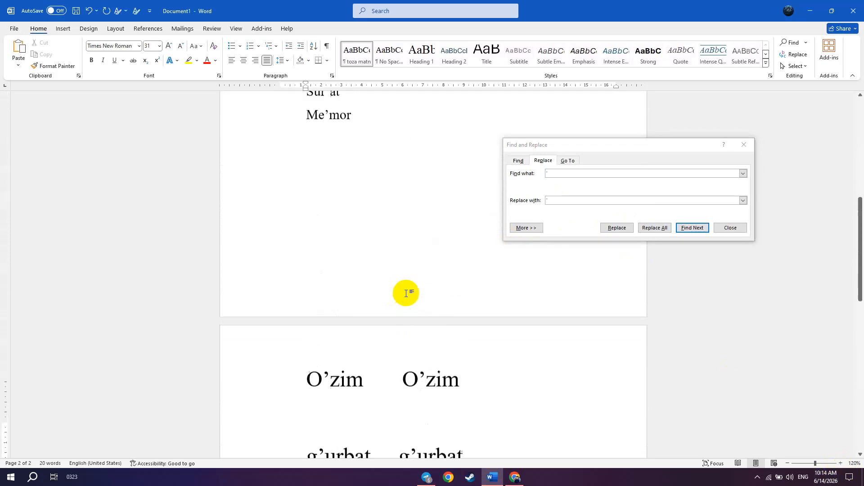
# - Examine the apostrophes in the O’zbekiston to O’rmon list on the first page and in the large word pairs
pyautogui.scroll(2, 326, 189)
pyautogui.scroll(6, 326, 186)
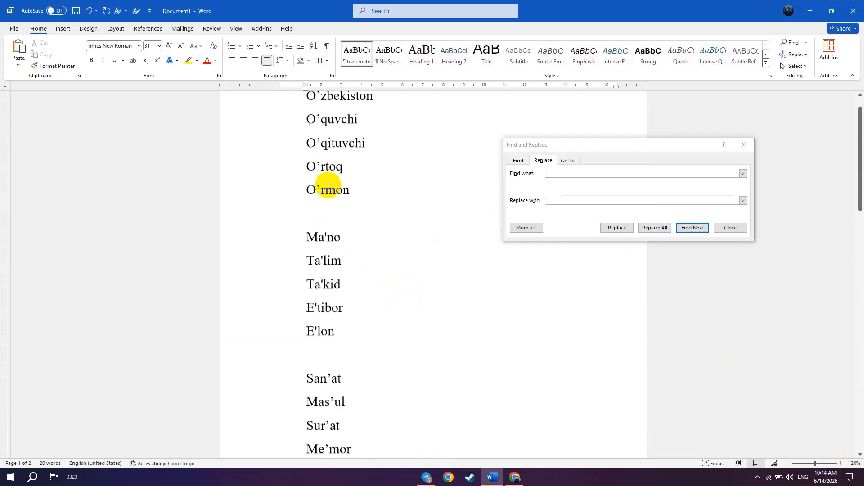
pyautogui.moveTo(321, 153); pyautogui.dragTo(318, 221)
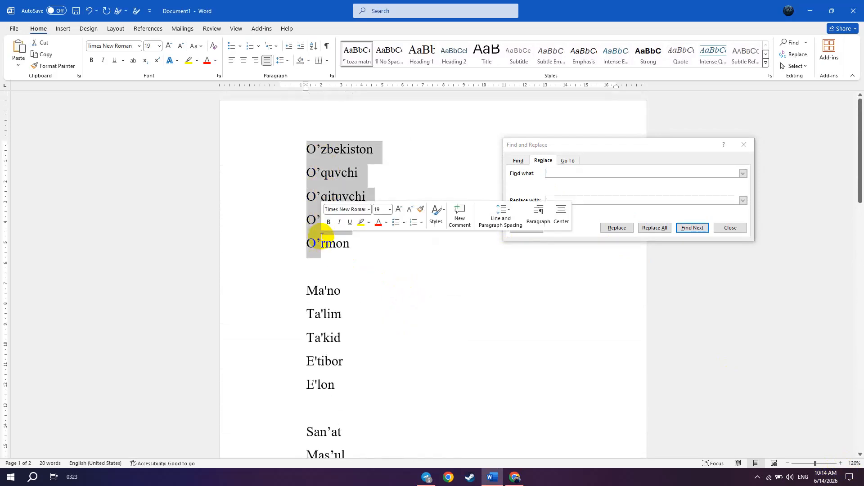
pyautogui.click(318, 221)
pyautogui.scroll(-8, 319, 216)
pyautogui.scroll(-8, 321, 214)
pyautogui.scroll(3, 379, 216)
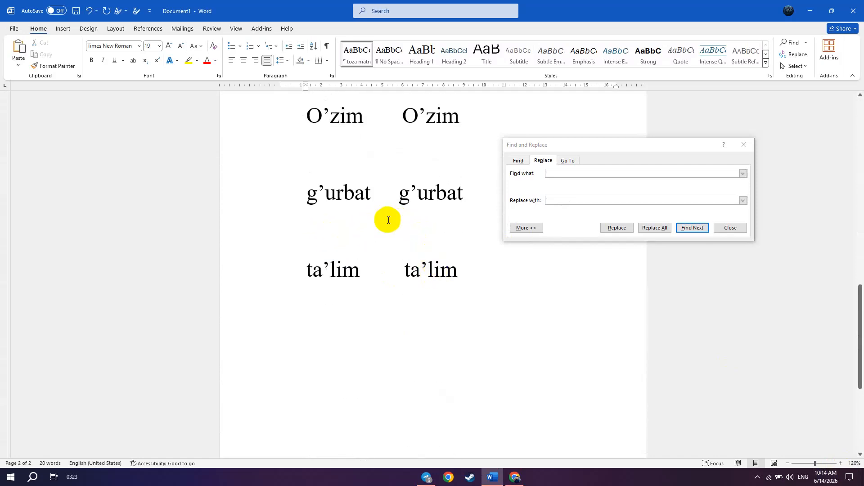
# - Replace every O’ in the document with O‘ and check the words in the first-page list
pyautogui.click(331, 116)
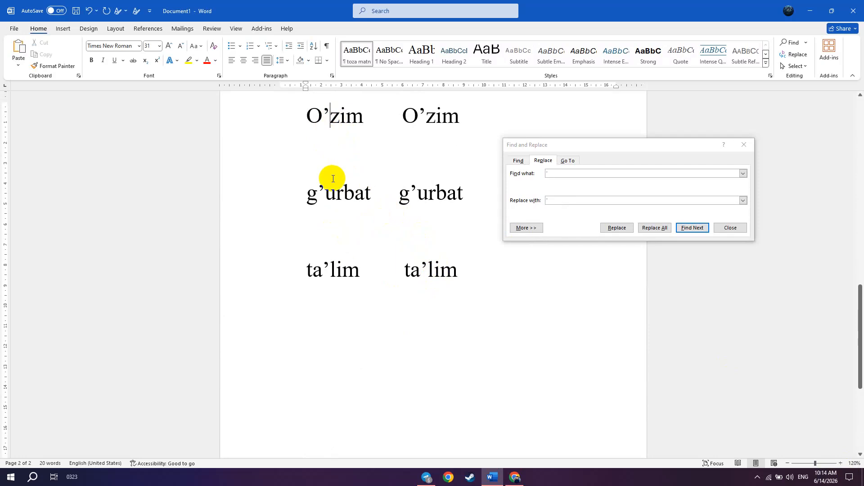
pyautogui.moveTo(329, 112); pyautogui.dragTo(311, 118)
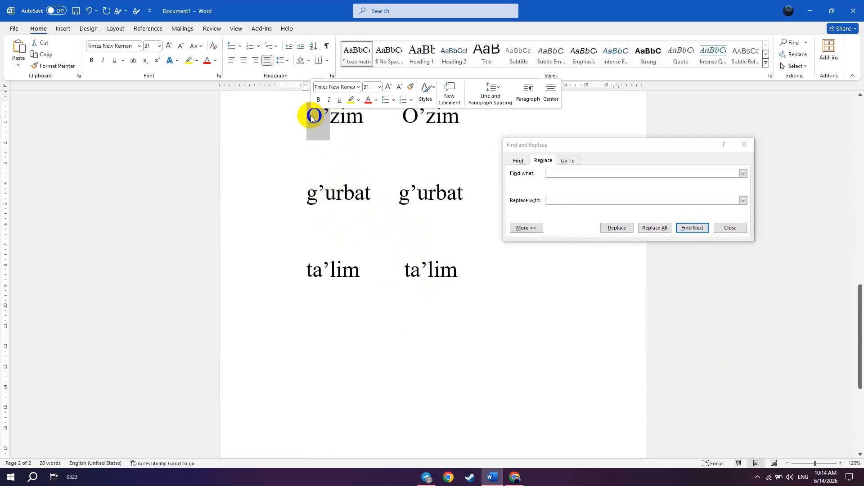
pyautogui.click(564, 173)
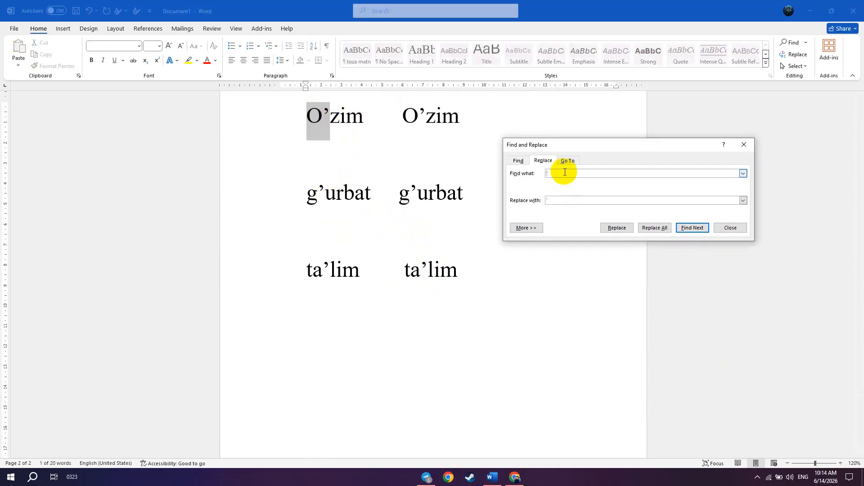
pyautogui.press('BackSpace')
pyautogui.write('O')
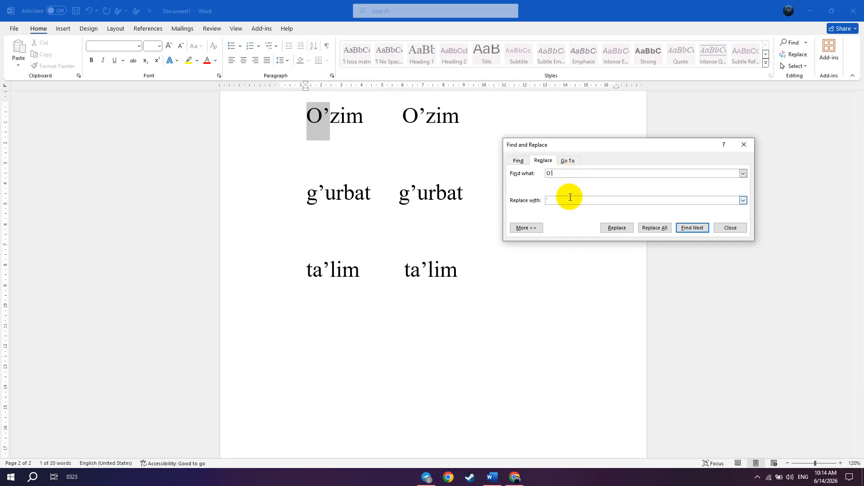
pyautogui.press('BackSpace')
pyautogui.write('‘')
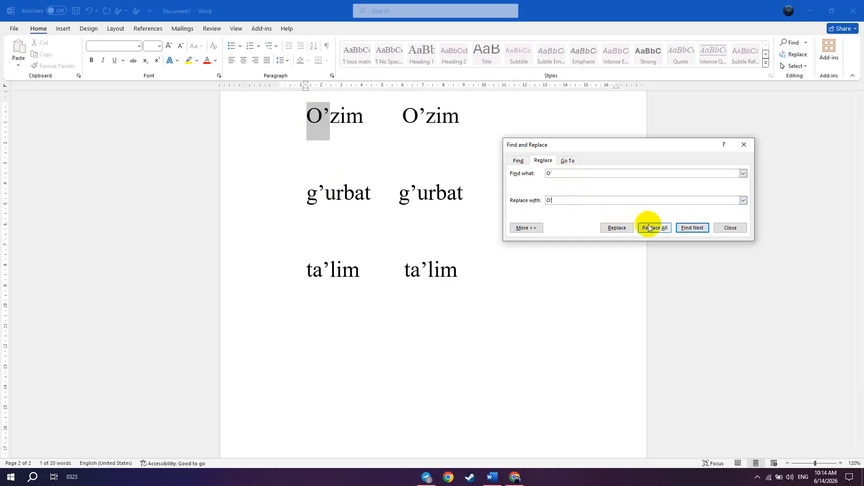
pyautogui.click(654, 227)
pyautogui.click(446, 266)
pyautogui.scroll(6, 378, 180)
pyautogui.scroll(7, 360, 203)
pyautogui.scroll(1, 319, 150)
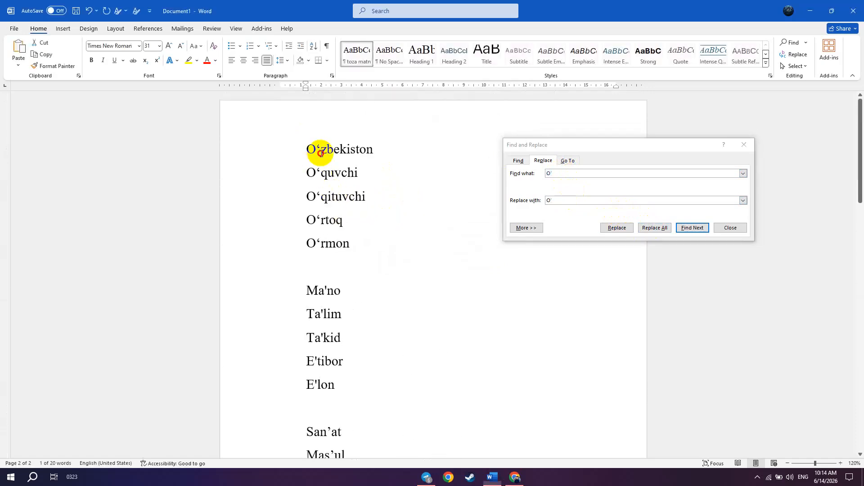
# - Replace every g’ in the document with g‘, and close Find and Replace
pyautogui.scroll(-8, 401, 261)
pyautogui.scroll(-4, 400, 261)
pyautogui.click(325, 306)
pyautogui.moveTo(325, 307); pyautogui.dragTo(309, 306)
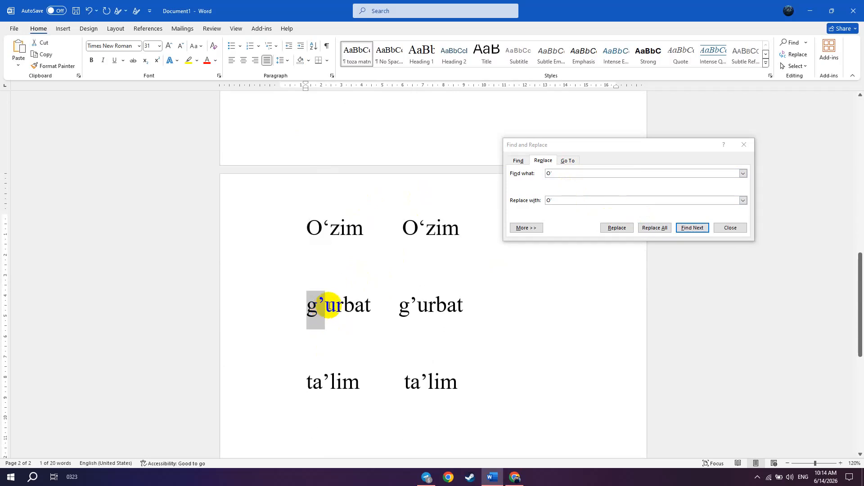
pyautogui.click(571, 175)
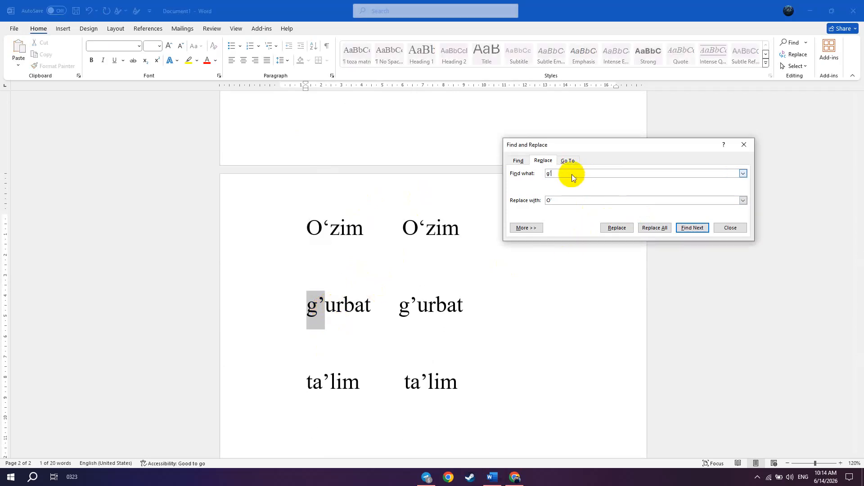
pyautogui.click(573, 200)
pyautogui.click(655, 227)
pyautogui.click(445, 264)
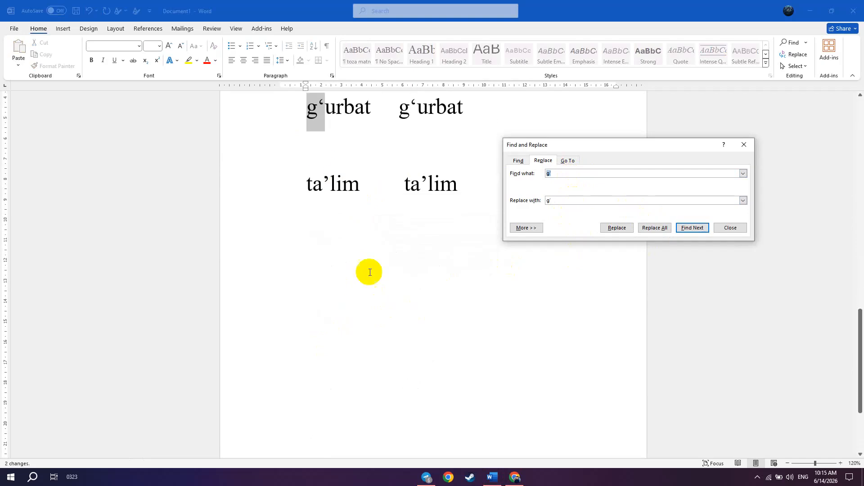
pyautogui.scroll(3, 376, 218)
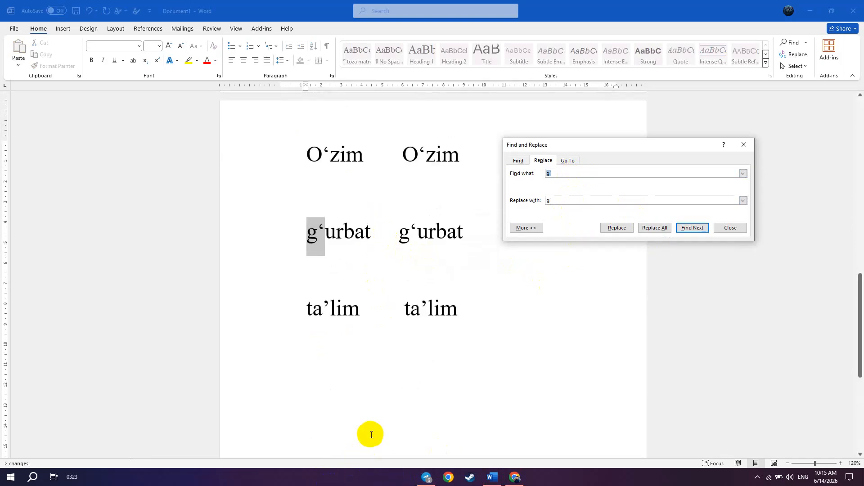
pyautogui.click(844, 462)
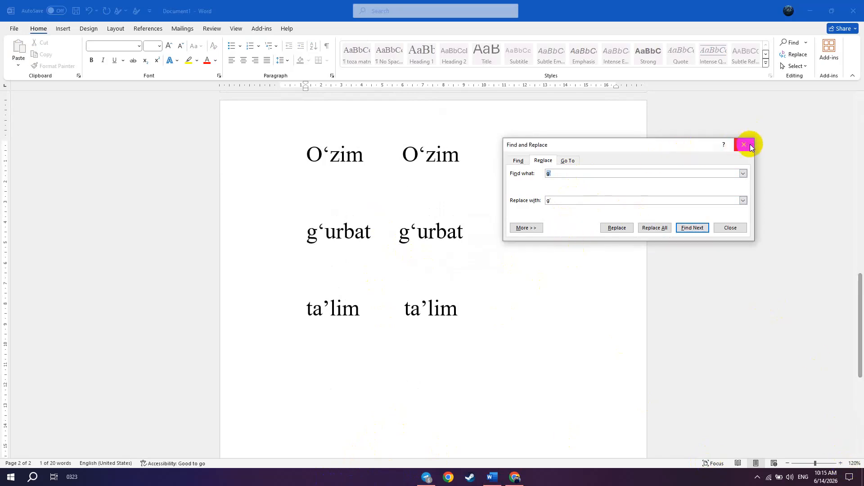
pyautogui.click(744, 145)
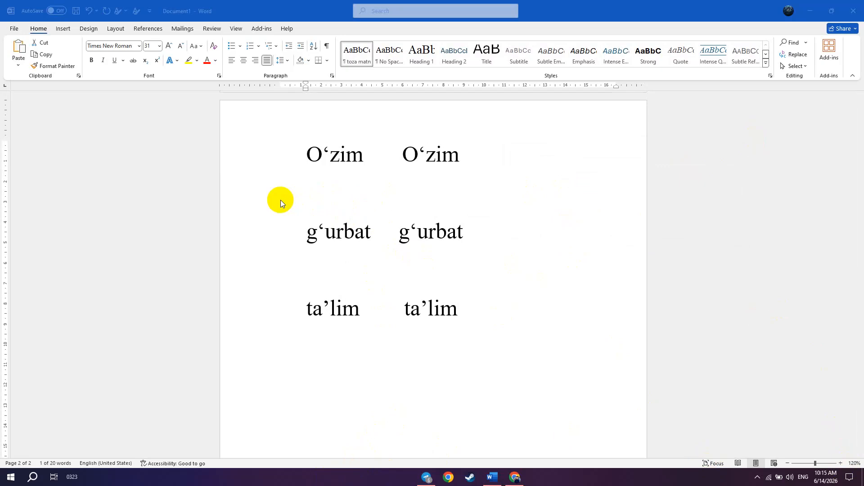
# - Examine the apostrophes in the O‘zim, g‘urbat and ta’lim word pairs on the second page
pyautogui.click(369, 195)
pyautogui.click(347, 255)
pyautogui.moveTo(346, 255); pyautogui.dragTo(360, 223)
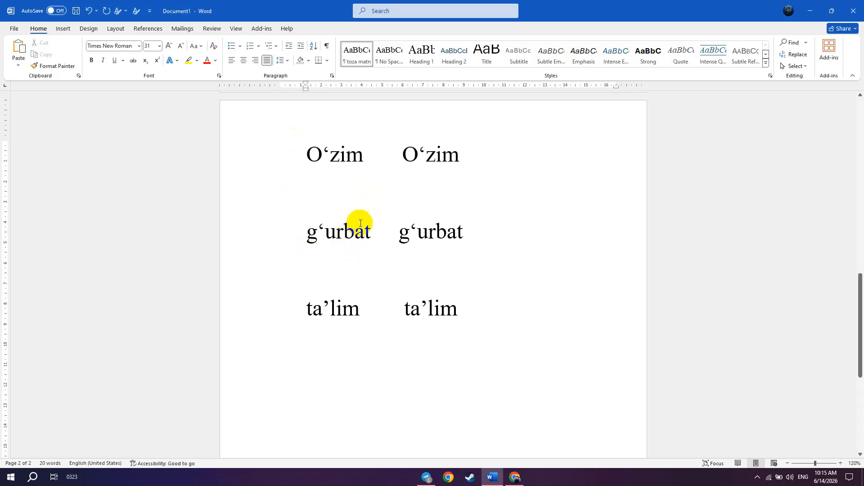
pyautogui.click(372, 193)
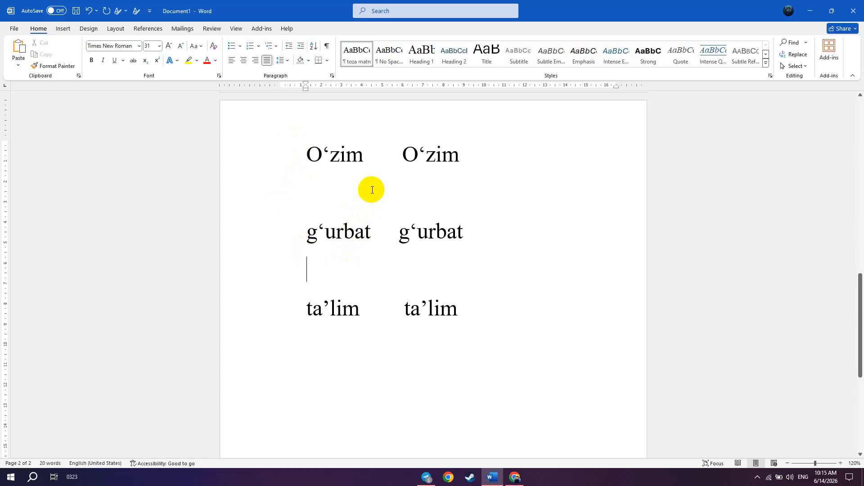
pyautogui.moveTo(371, 190); pyautogui.dragTo(366, 153)
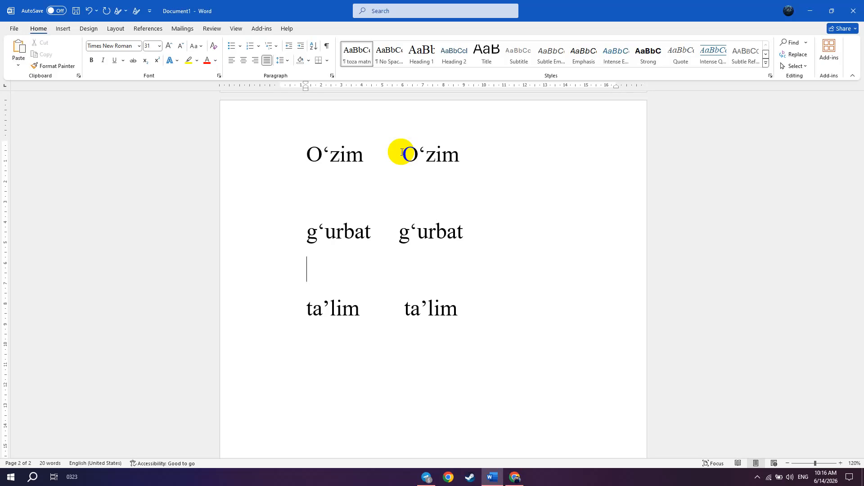
pyautogui.click(325, 232)
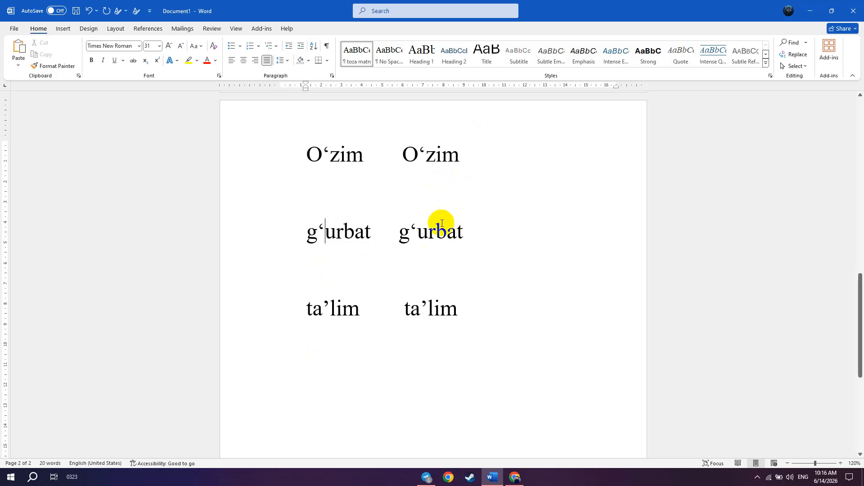
pyautogui.click(413, 232)
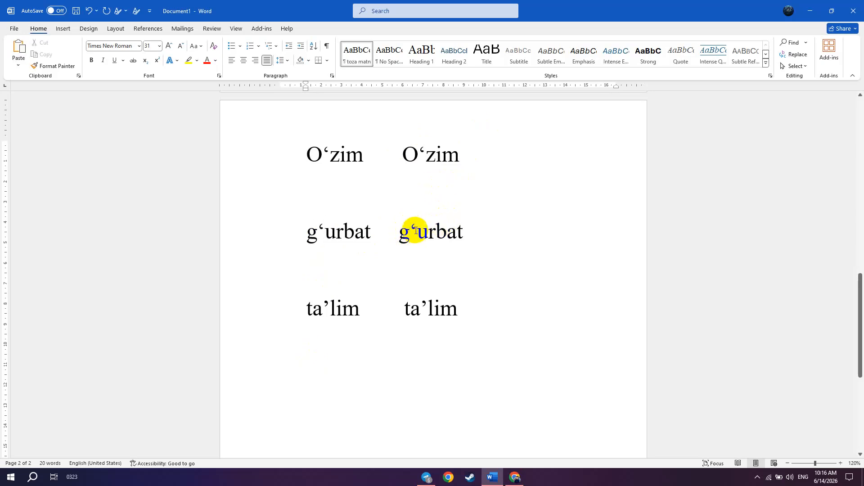